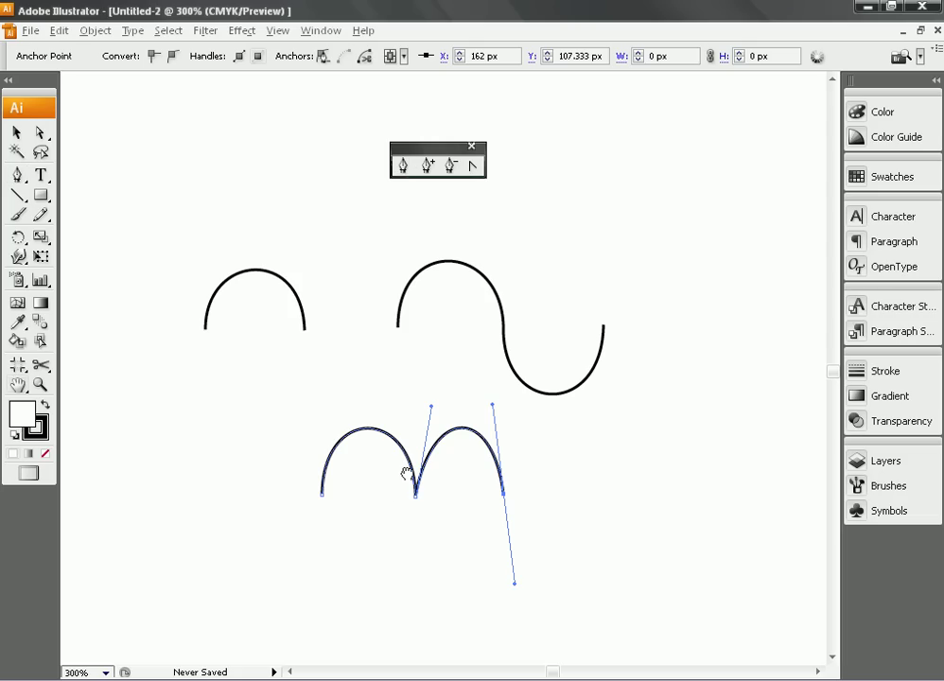
Step: Pan the canvas upward to open empty space below the double-arch curve
{"action": "mouse_move", "coordinate": [407, 473]}
{"action": "left_mouse_down"}
{"action": "mouse_move", "coordinate": [429, 320]}
{"action": "mouse_move", "coordinate": [434, 336]}
{"action": "left_mouse_up"}
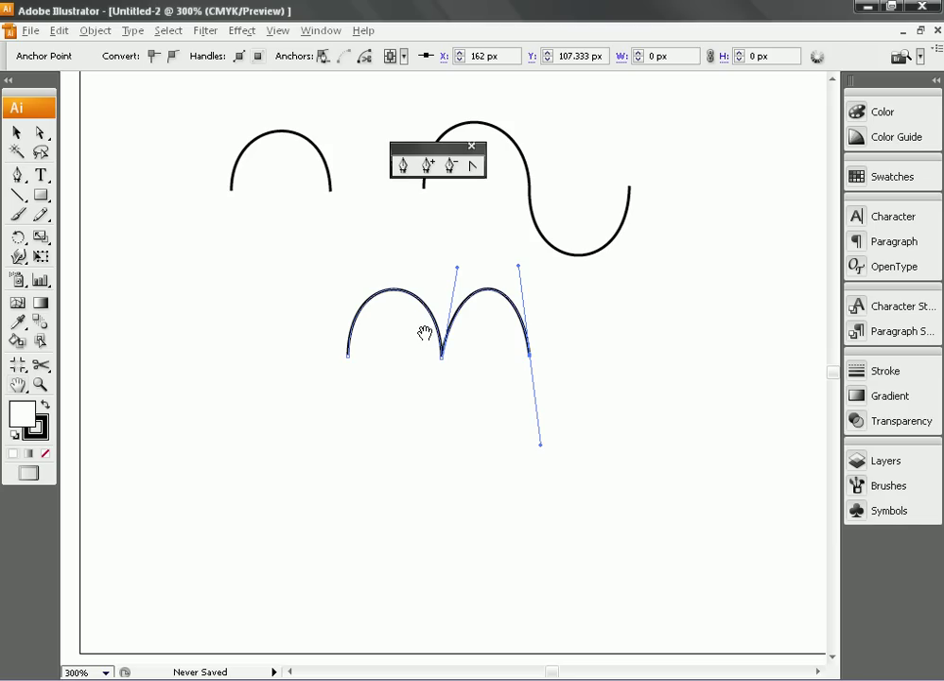
Step: Draw a four-point straight path below the arches: a sharp peak, then a flat run right
{"action": "key", "text": "p"}
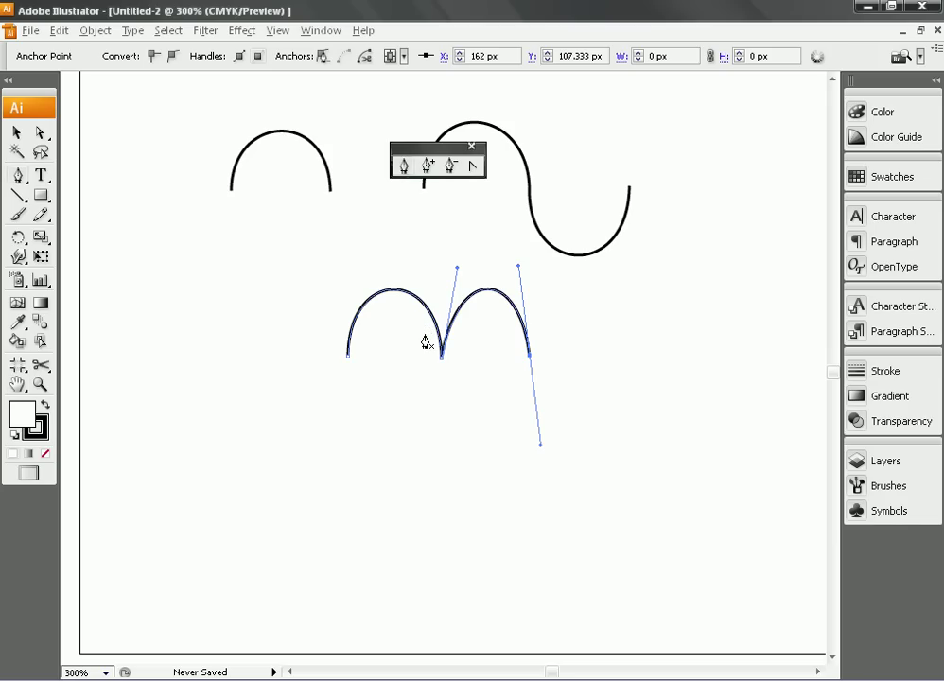
{"action": "left_click", "coordinate": [224, 508], "text": "ctrl"}
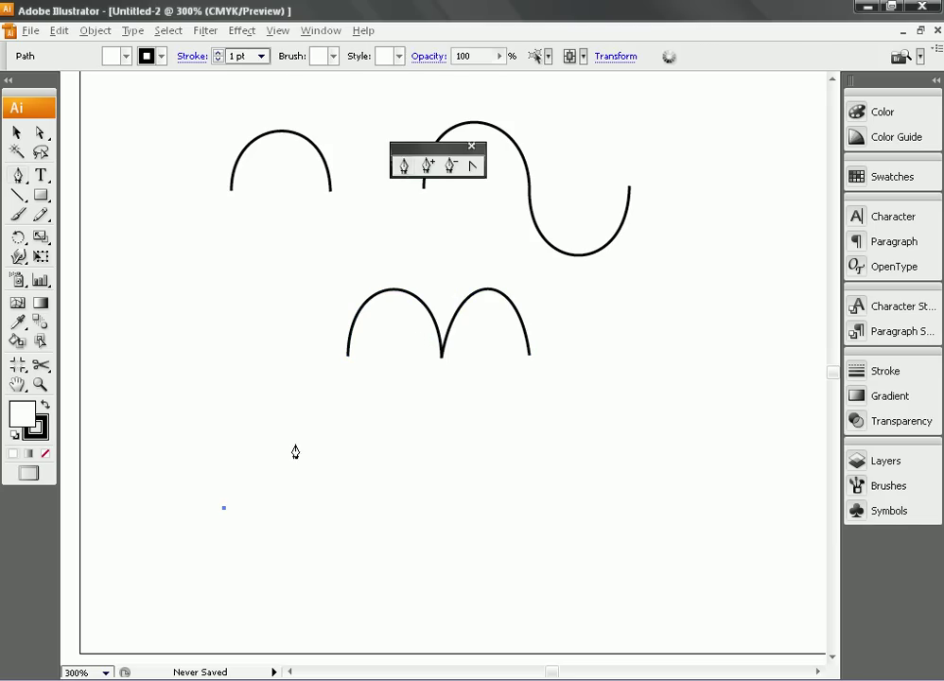
{"action": "left_click", "coordinate": [283, 416]}
{"action": "left_click", "coordinate": [333, 479]}
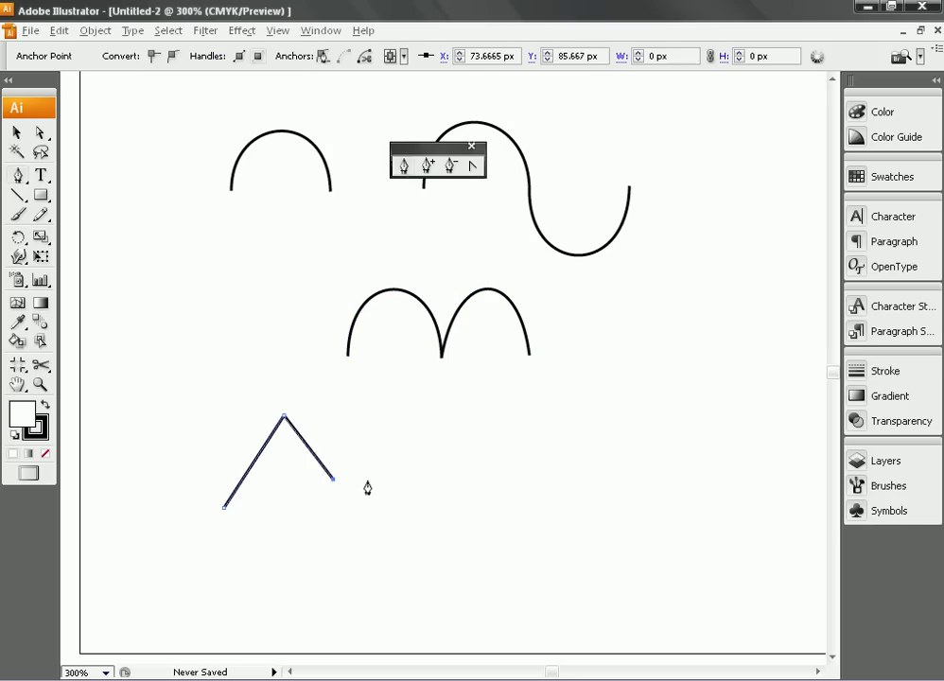
{"action": "left_click", "coordinate": [420, 478]}
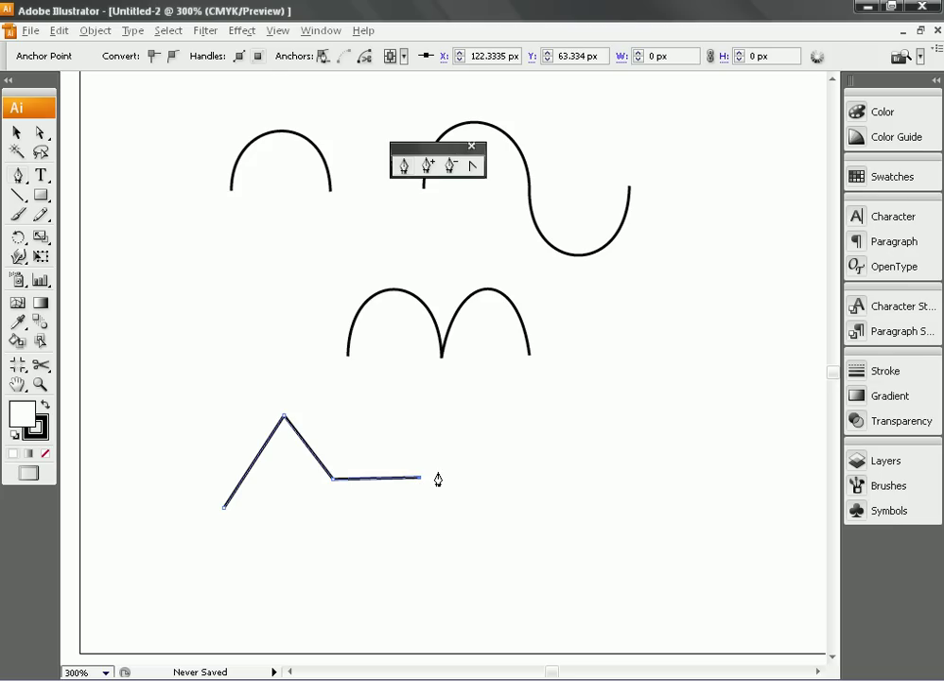
{"action": "left_click", "coordinate": [438, 477], "text": "ctrl"}
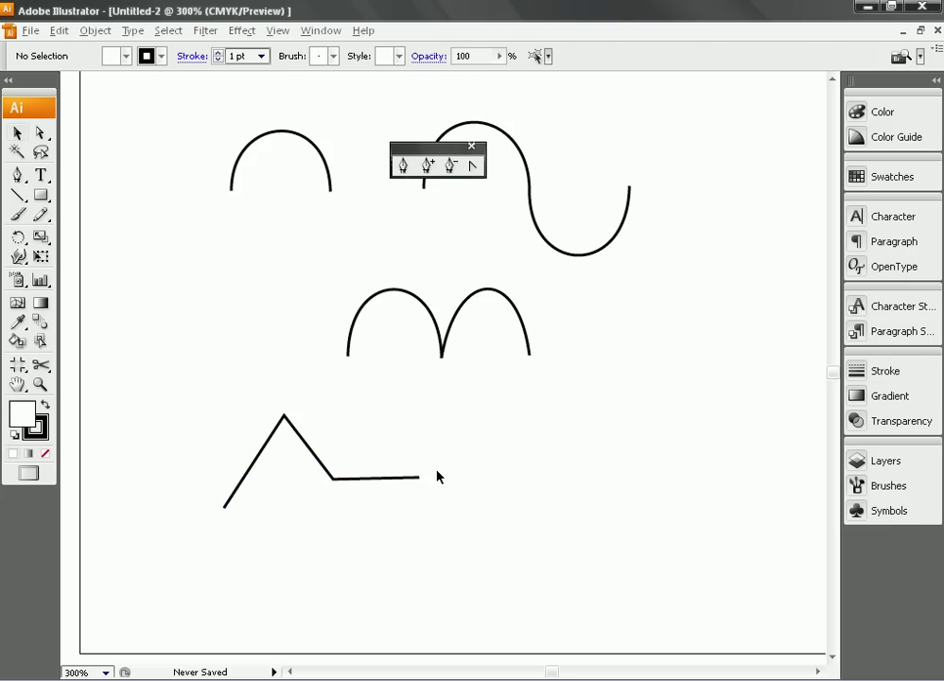
{"action": "left_click", "coordinate": [263, 456]}
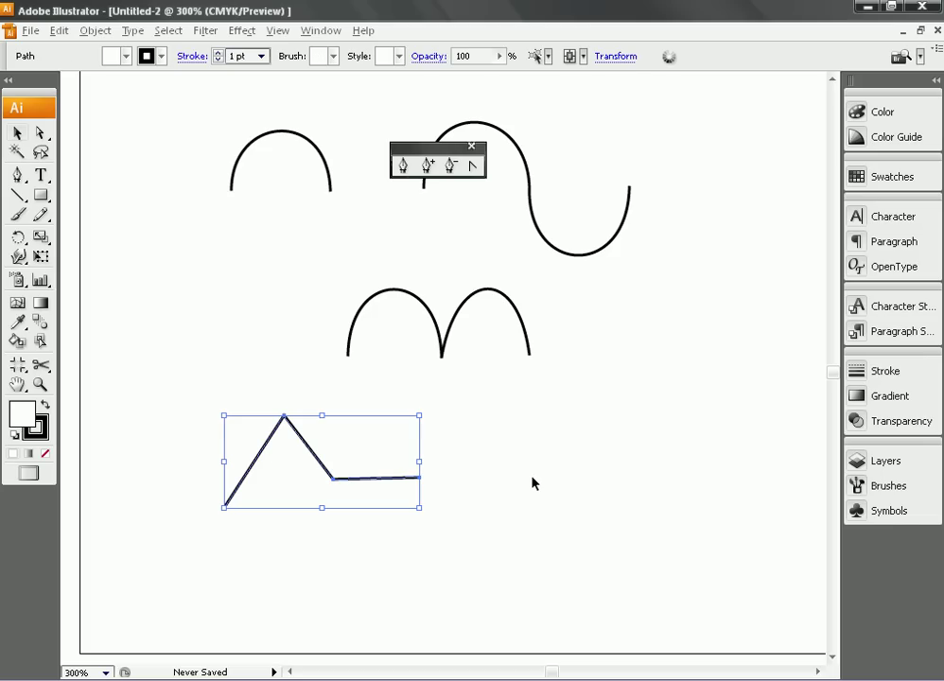
{"action": "key", "text": "p"}
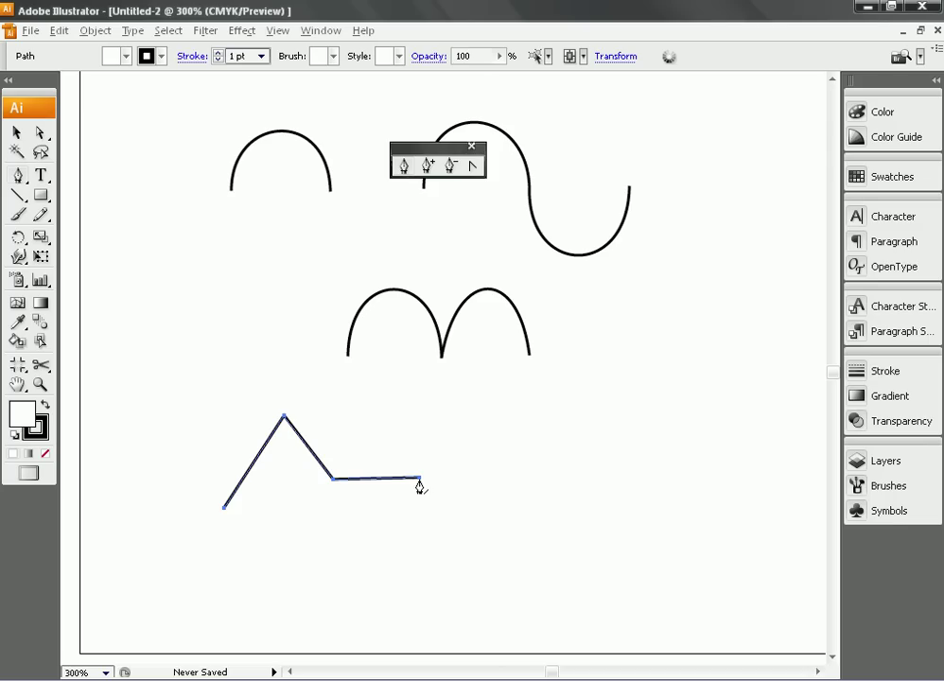
Step: Extend the zigzag up-right, straight down, back left along the bottom, then angling down
{"action": "left_click", "coordinate": [420, 480]}
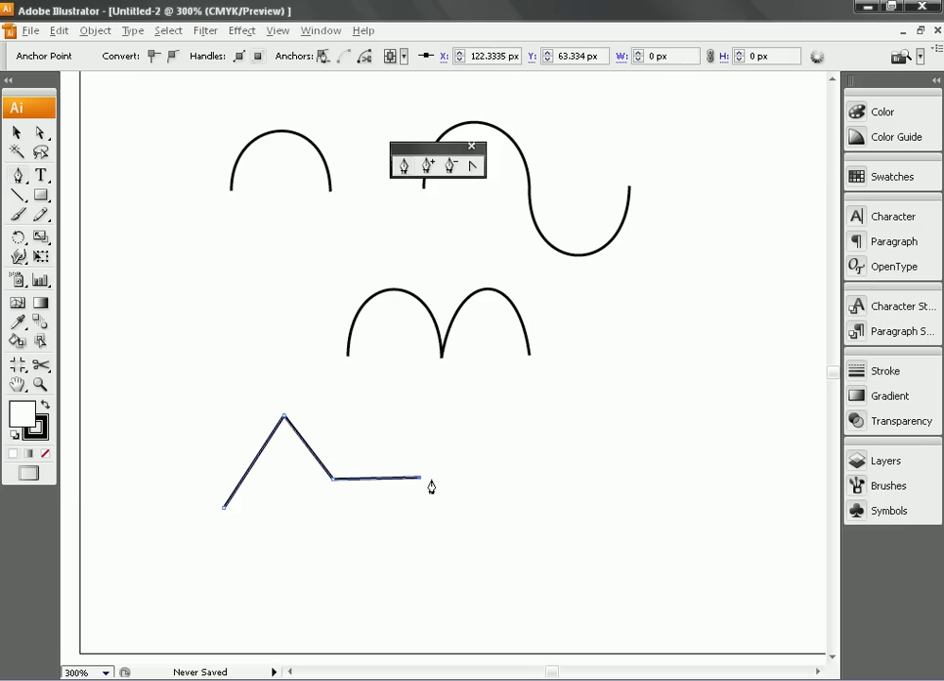
{"action": "left_click", "coordinate": [500, 413]}
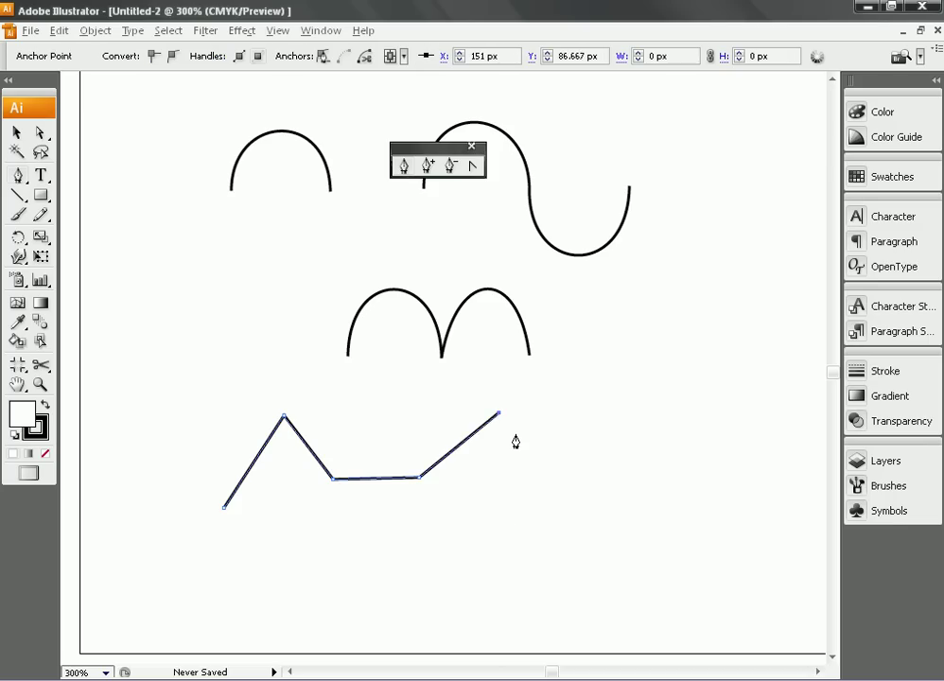
{"action": "left_click", "coordinate": [508, 518]}
{"action": "left_click", "coordinate": [261, 522]}
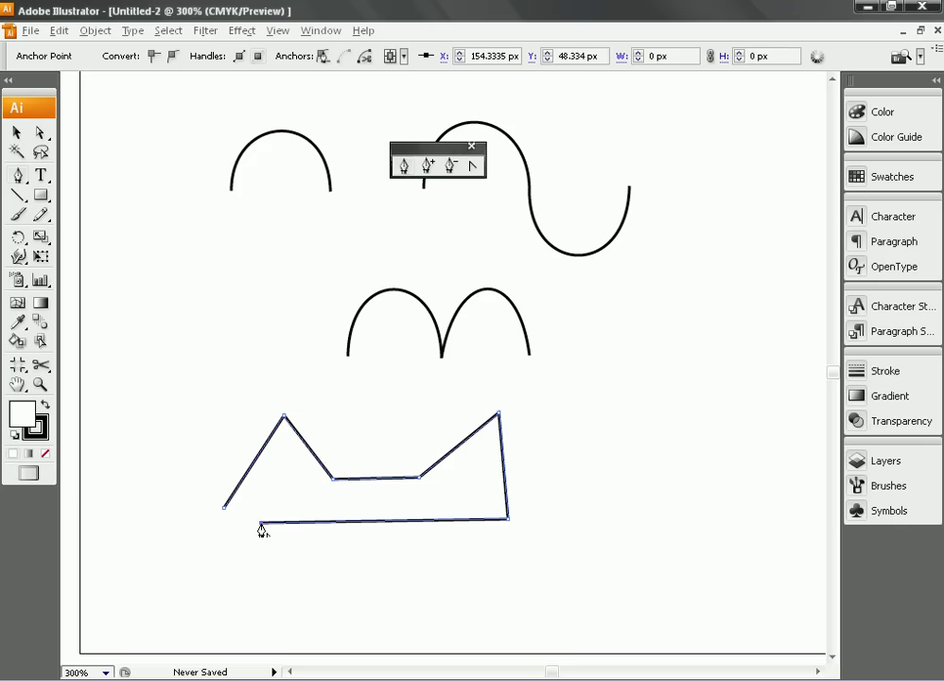
{"action": "left_click", "coordinate": [291, 552]}
Step: Continue the outline right along the bottom and up the right side, then show Symbols
{"action": "left_click", "coordinate": [336, 557], "text": "ctrl"}
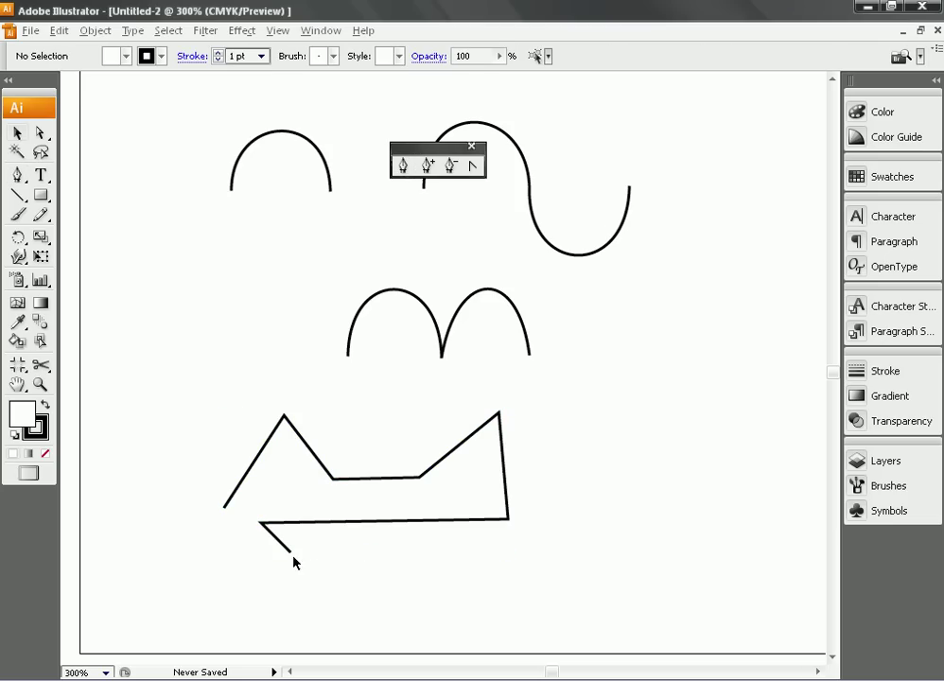
{"action": "left_click", "coordinate": [289, 551]}
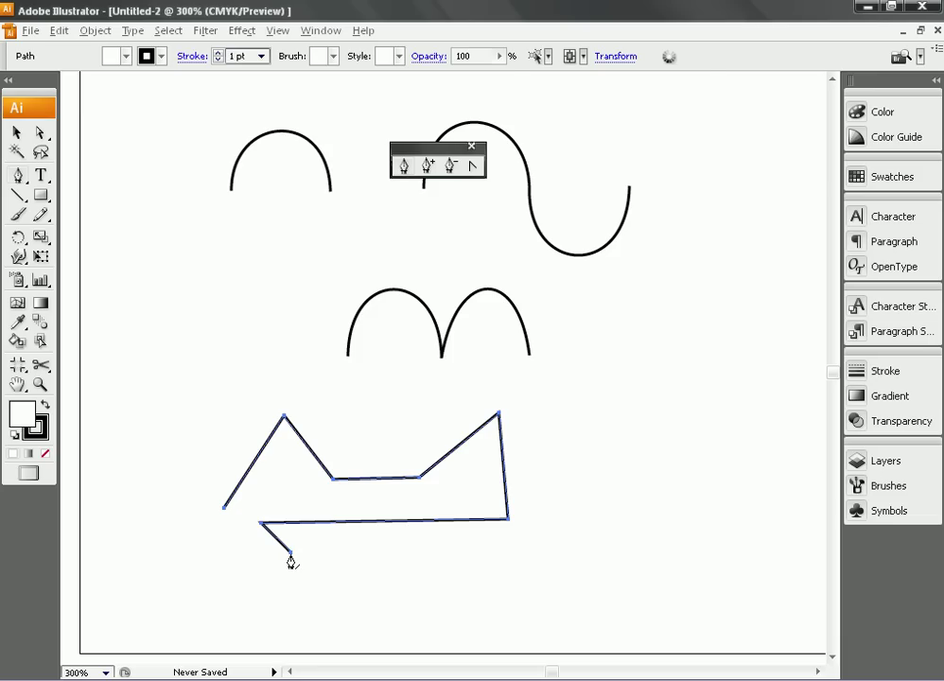
{"action": "left_click", "coordinate": [291, 554]}
{"action": "left_click", "coordinate": [484, 558]}
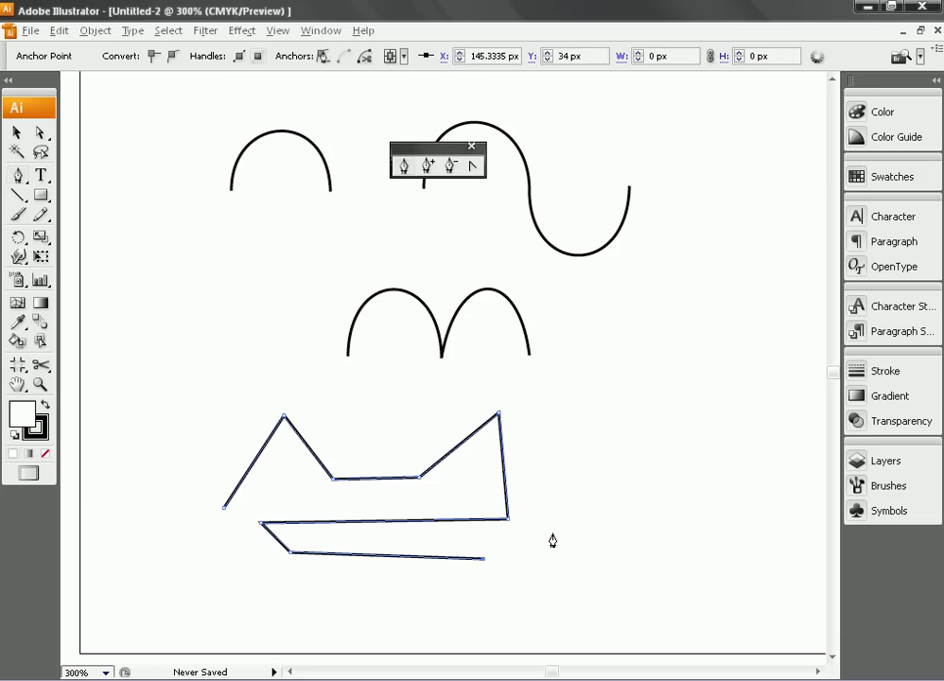
{"action": "left_click", "coordinate": [551, 532]}
{"action": "left_click", "coordinate": [556, 413]}
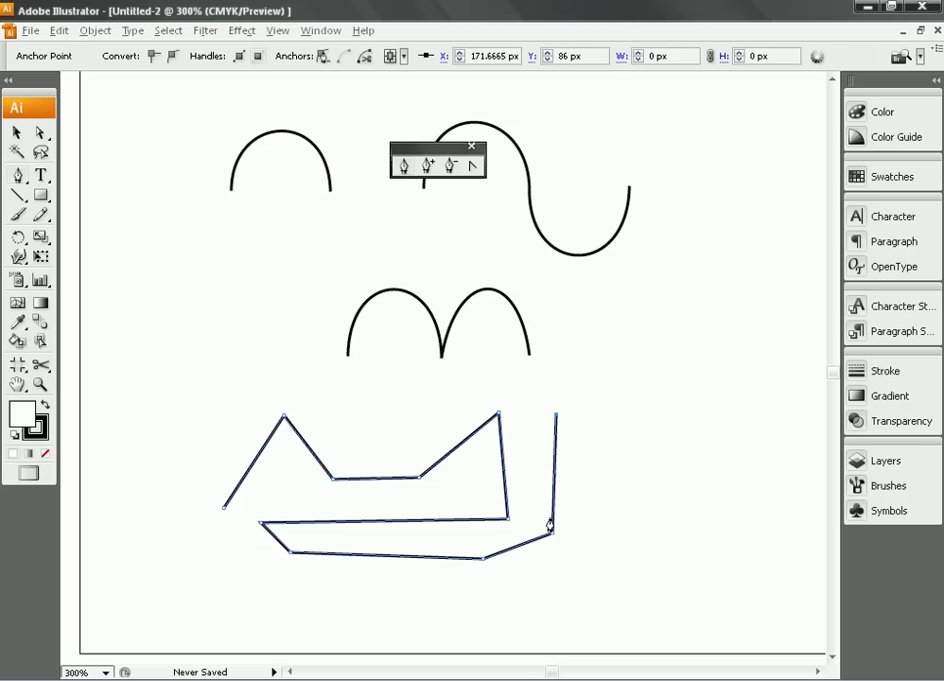
{"action": "left_click", "coordinate": [869, 514]}
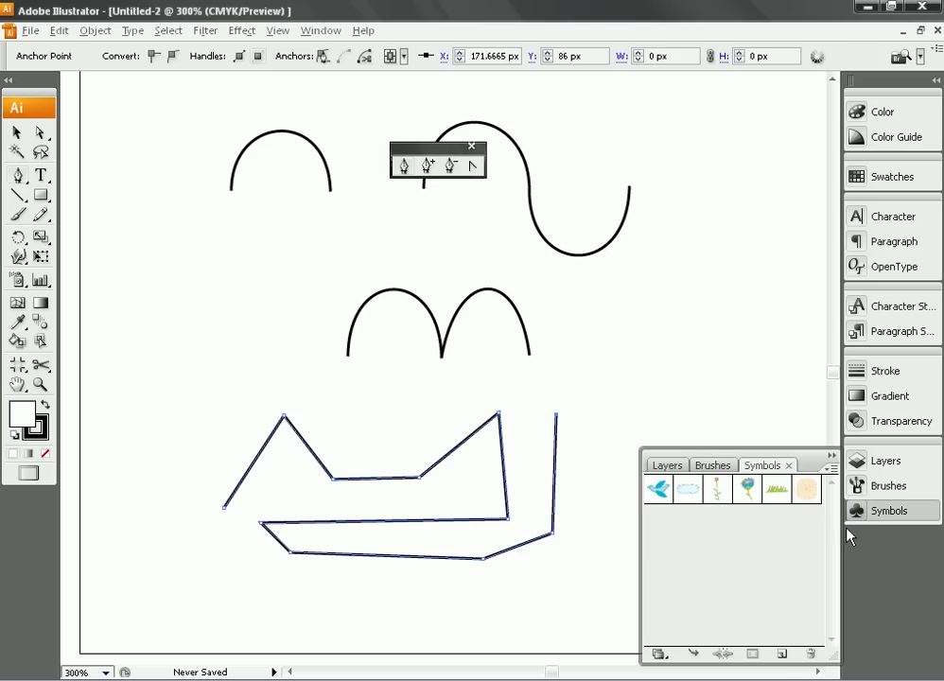
Step: Place the grey Rock 4 symbol from the my symbol library, then close the symbol panels
{"action": "left_click", "coordinate": [660, 653]}
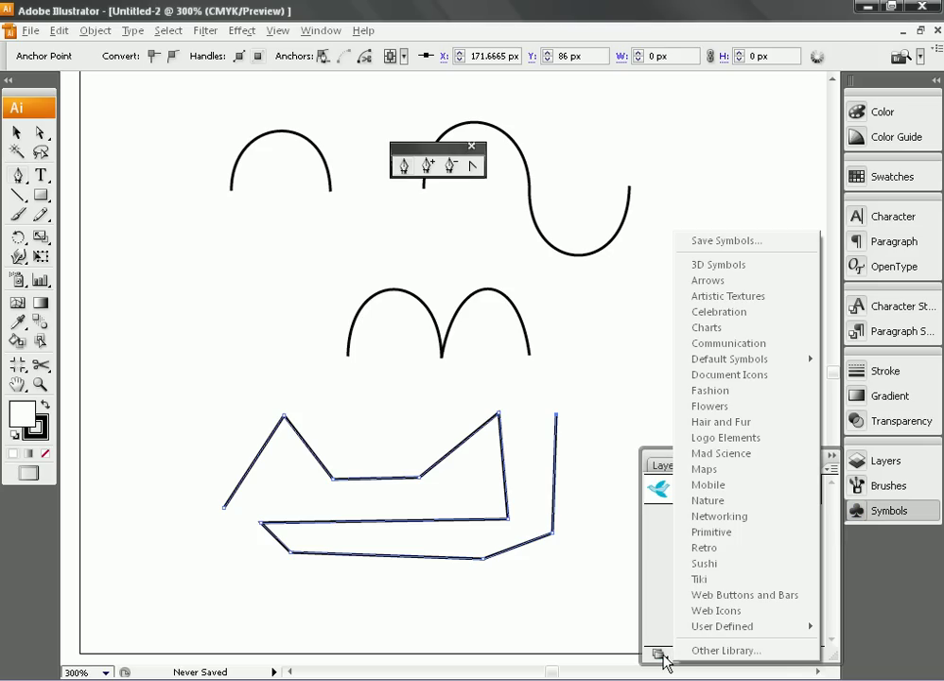
{"action": "mouse_move", "coordinate": [723, 626]}
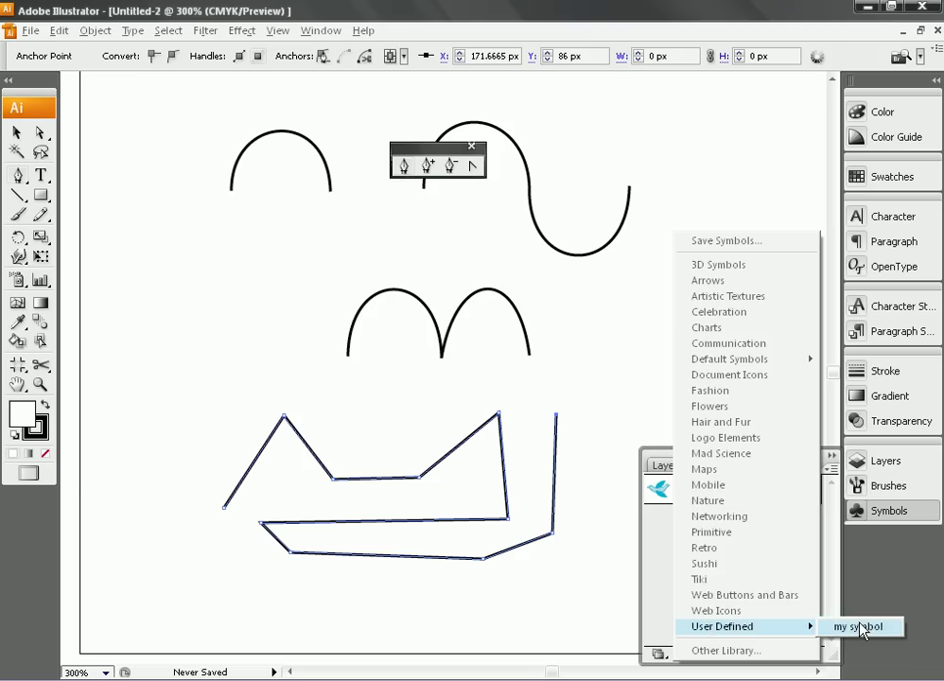
{"action": "left_click", "coordinate": [859, 628]}
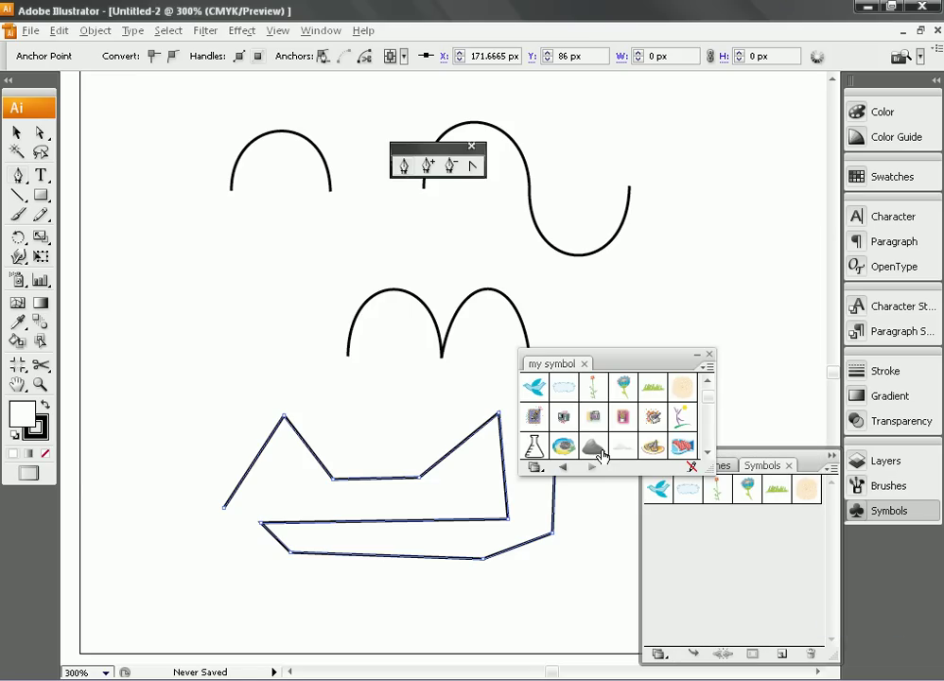
{"action": "mouse_move", "coordinate": [594, 446]}
{"action": "left_mouse_down"}
{"action": "mouse_move", "coordinate": [629, 359]}
{"action": "mouse_move", "coordinate": [624, 277]}
{"action": "left_mouse_up"}
{"action": "left_click_drag", "start_coordinate": [624, 277], "coordinate": [623, 277]}
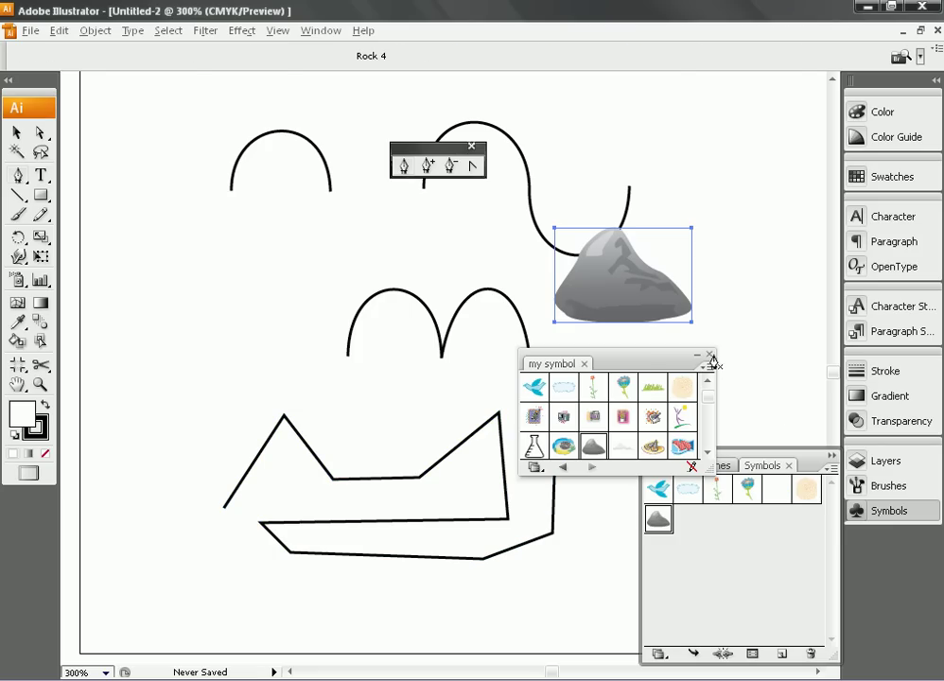
{"action": "left_click", "coordinate": [711, 356]}
{"action": "left_click", "coordinate": [831, 456]}
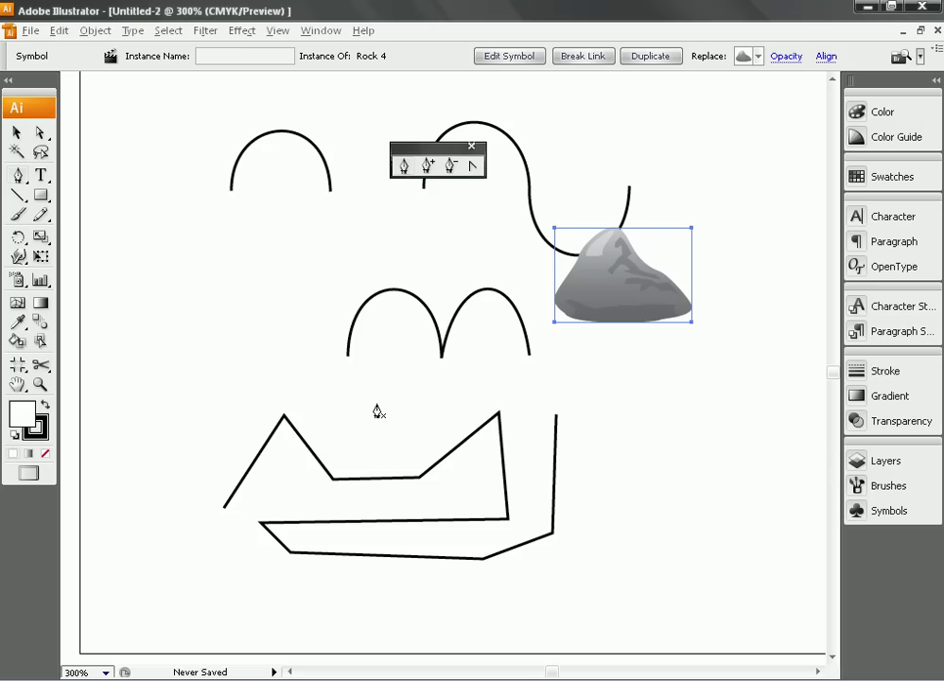
Step: Move the rock down and right, clear of the wave, and enter Rock 4 isolation mode
{"action": "left_click_drag", "start_coordinate": [658, 328], "coordinate": [393, 432]}
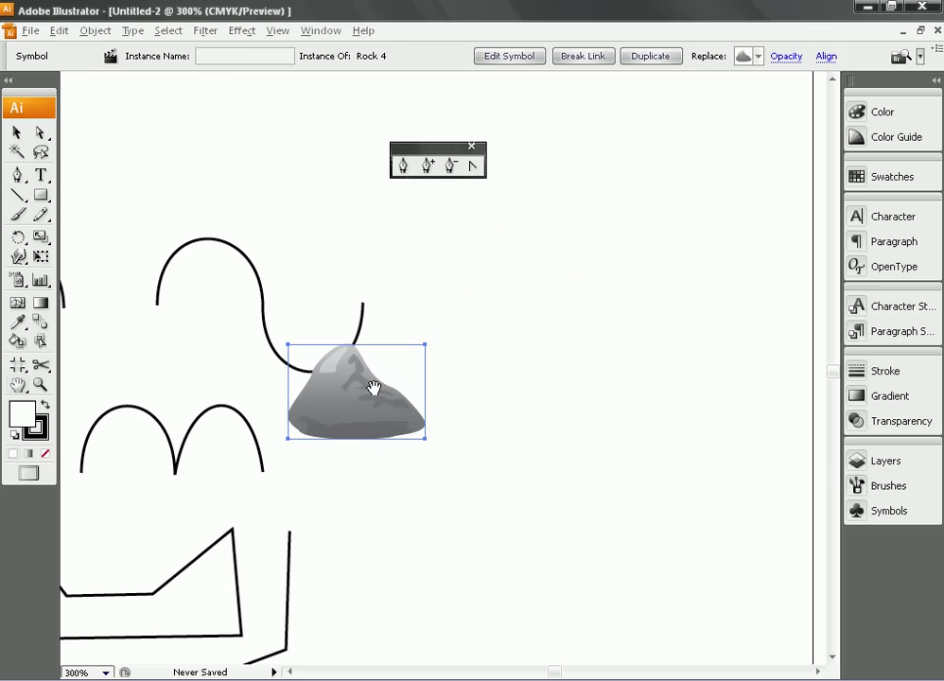
{"action": "key", "text": "v"}
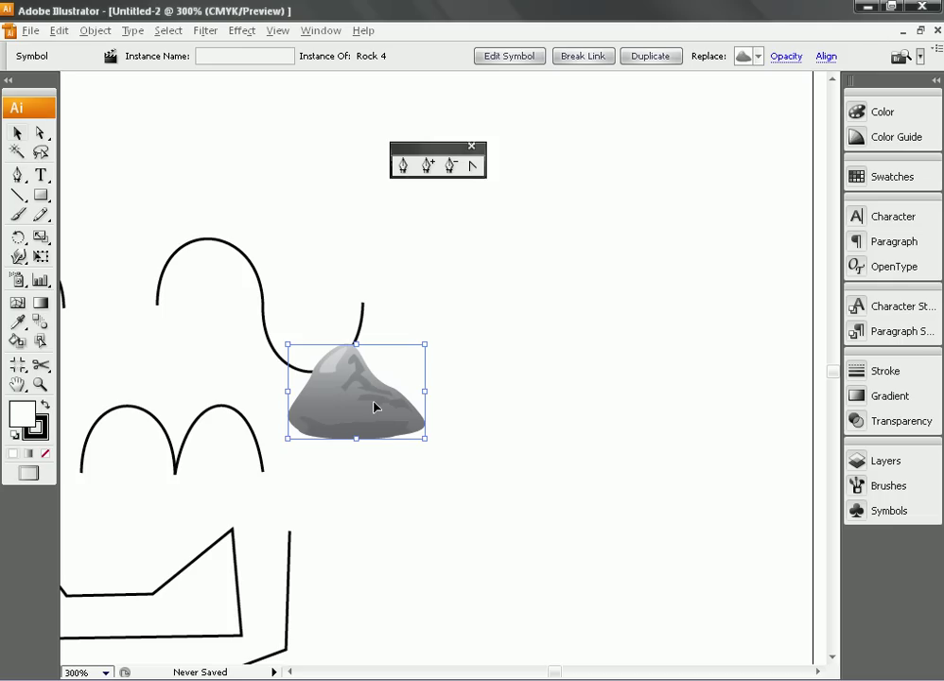
{"action": "mouse_move", "coordinate": [374, 407]}
{"action": "left_mouse_down"}
{"action": "mouse_move", "coordinate": [505, 440]}
{"action": "mouse_move", "coordinate": [500, 446]}
{"action": "left_mouse_up"}
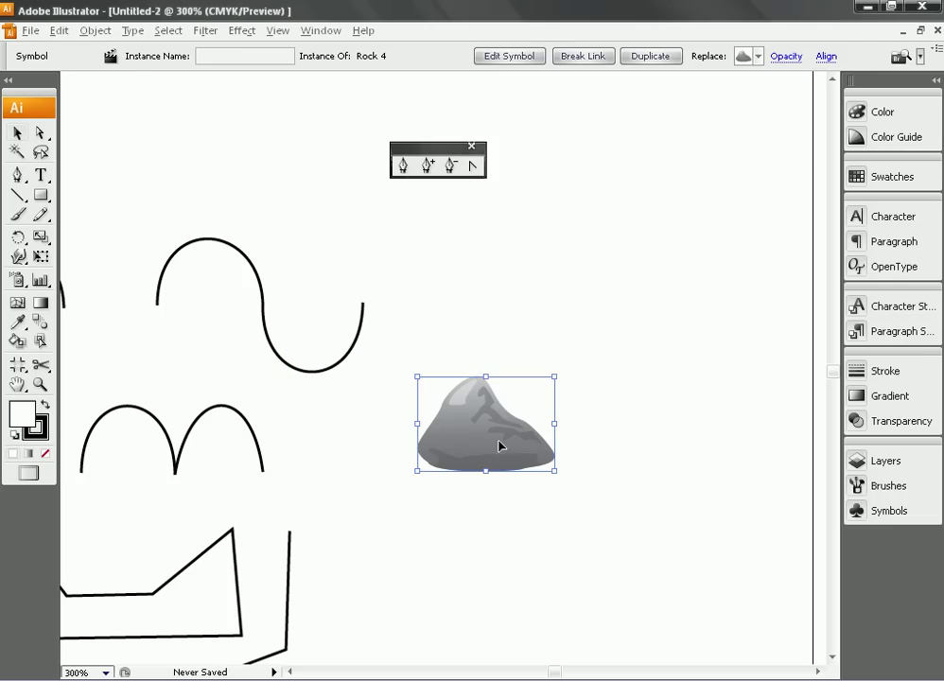
{"action": "double_click", "coordinate": [500, 447]}
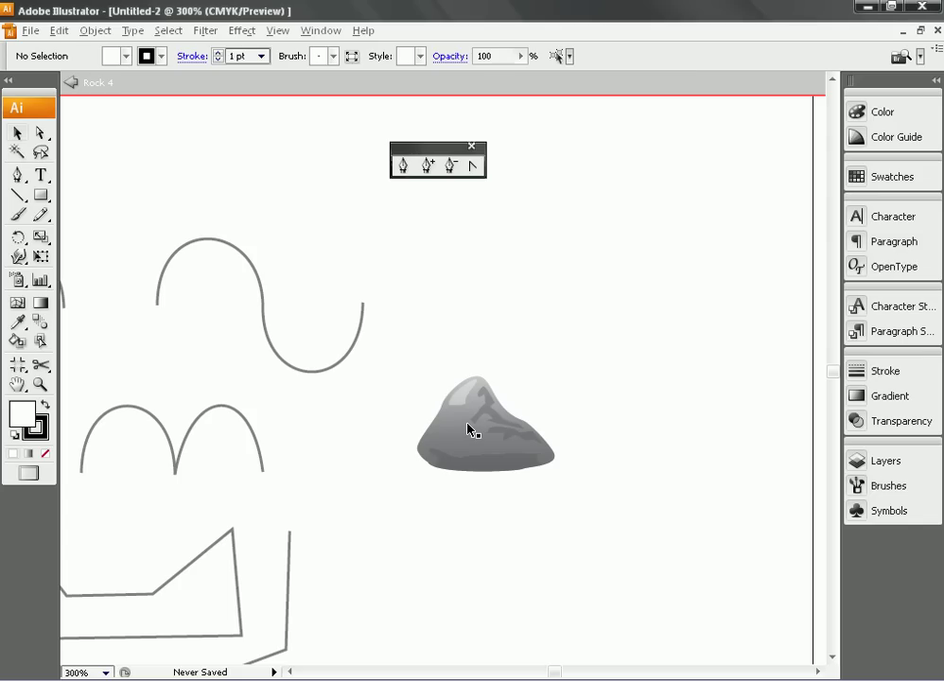
Step: Zoom in close on the rock group and drag it lower on the artboard
{"action": "left_click", "coordinate": [467, 425]}
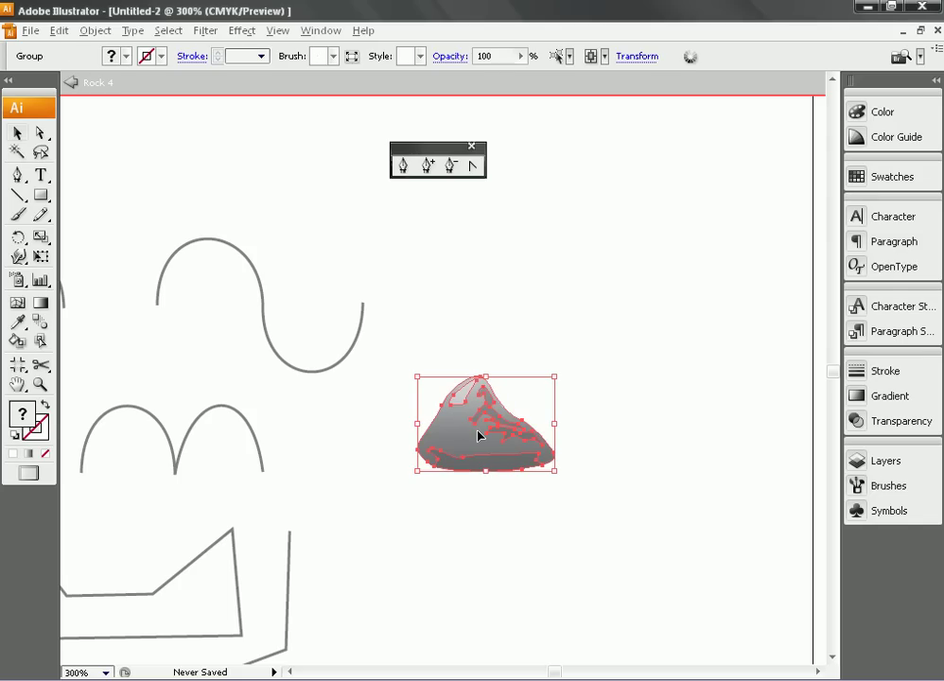
{"action": "key", "text": "ctrl+shift+a"}
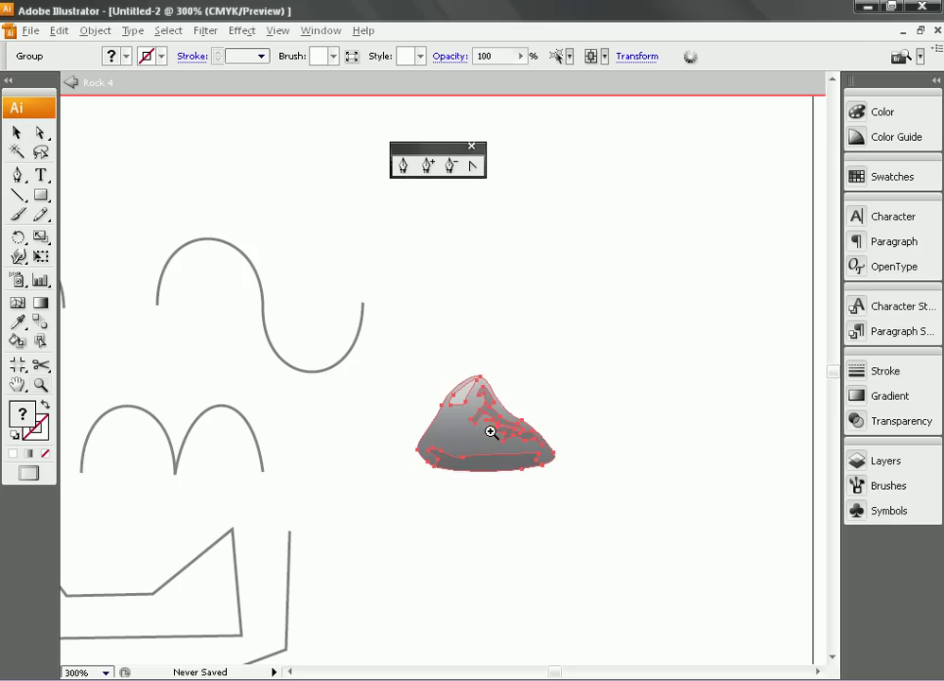
{"action": "left_click", "coordinate": [494, 430]}
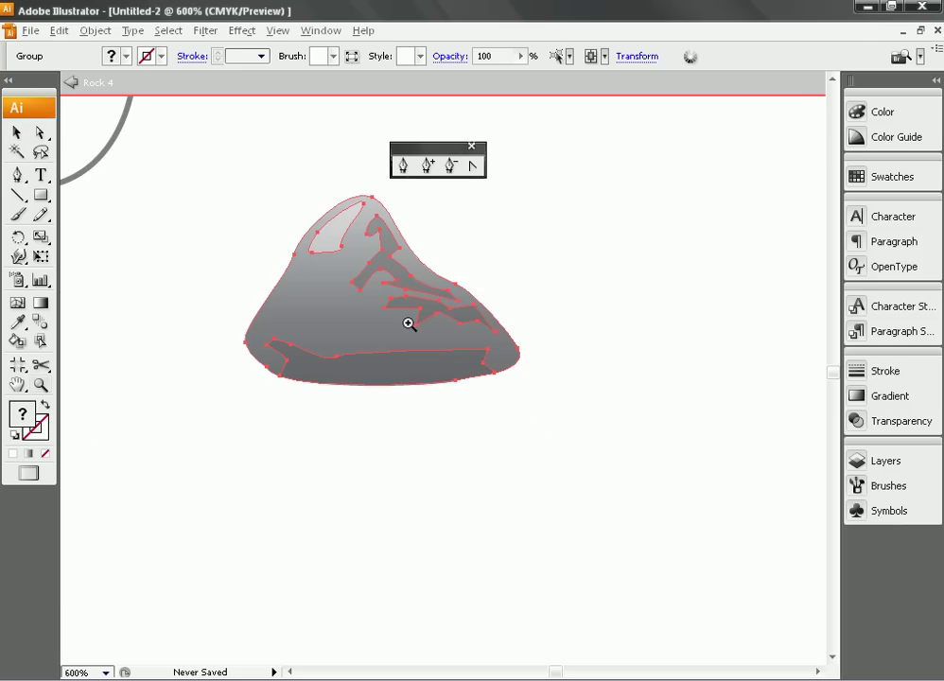
{"action": "left_click", "coordinate": [416, 381]}
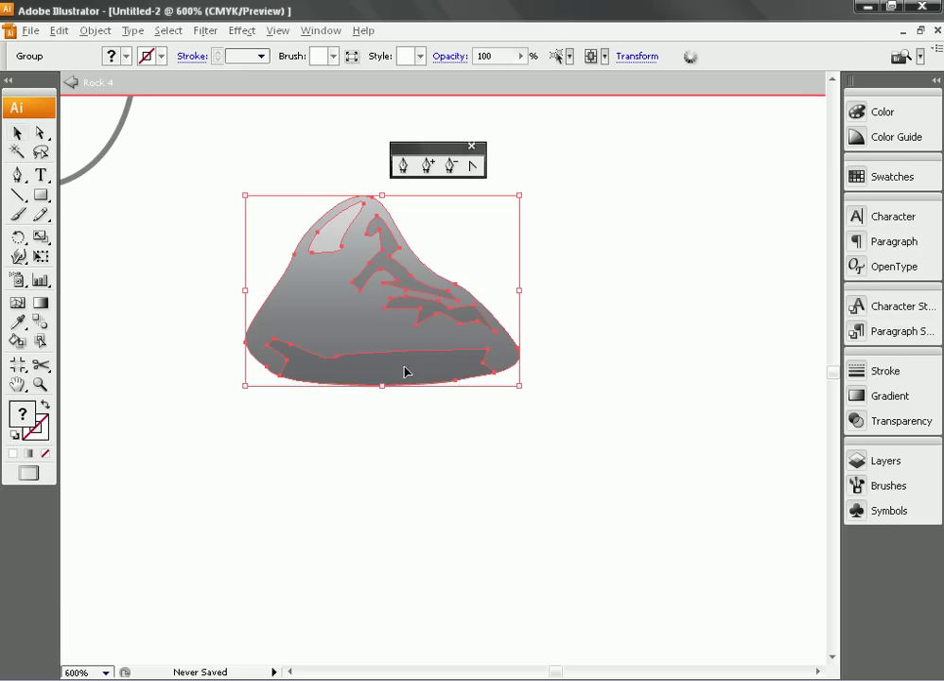
{"action": "left_click_drag", "start_coordinate": [322, 313], "coordinate": [331, 420]}
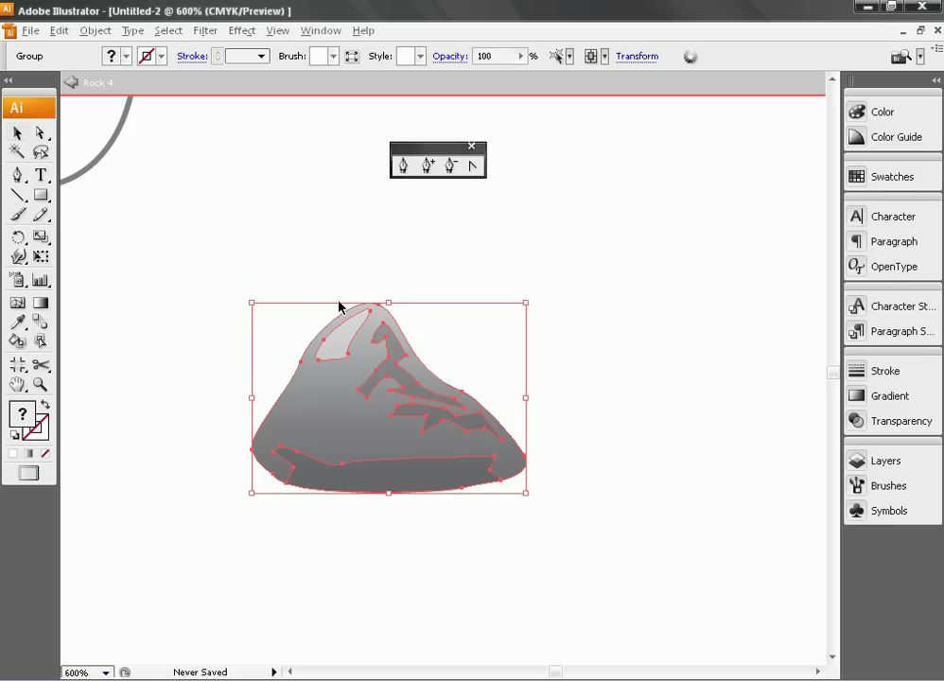
Step: Add two anchor points on the rock's left edge and upper-left edge near the top
{"action": "left_click", "coordinate": [430, 169]}
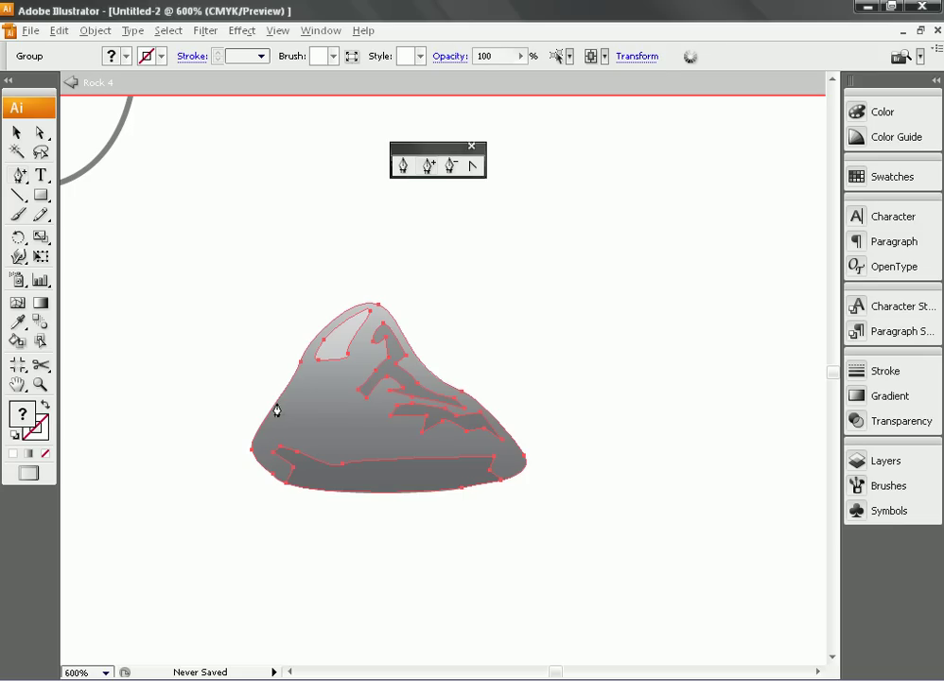
{"action": "left_click", "coordinate": [277, 410]}
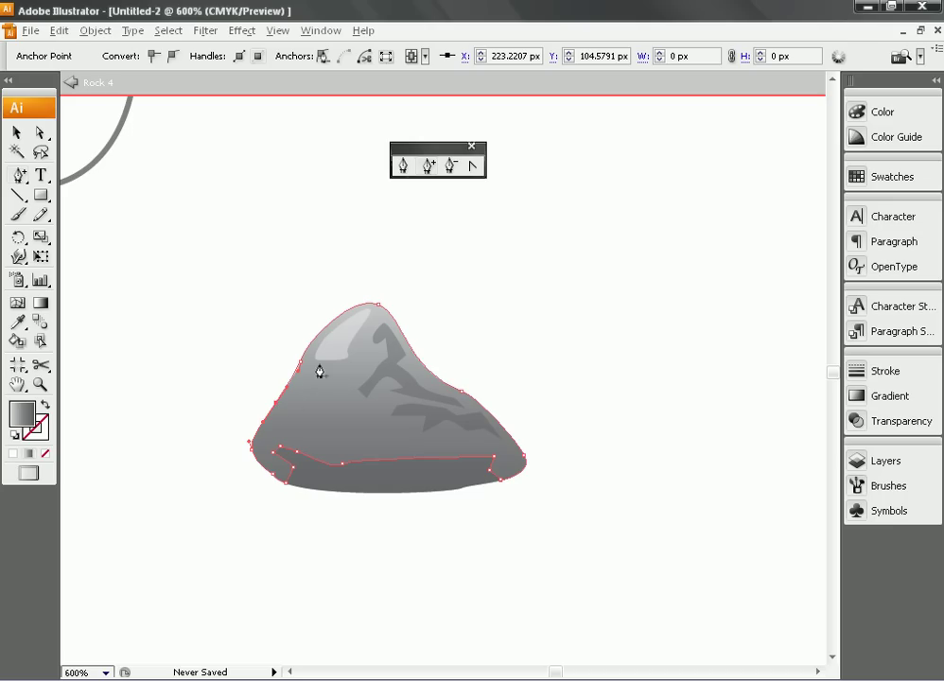
{"action": "left_click", "coordinate": [339, 316]}
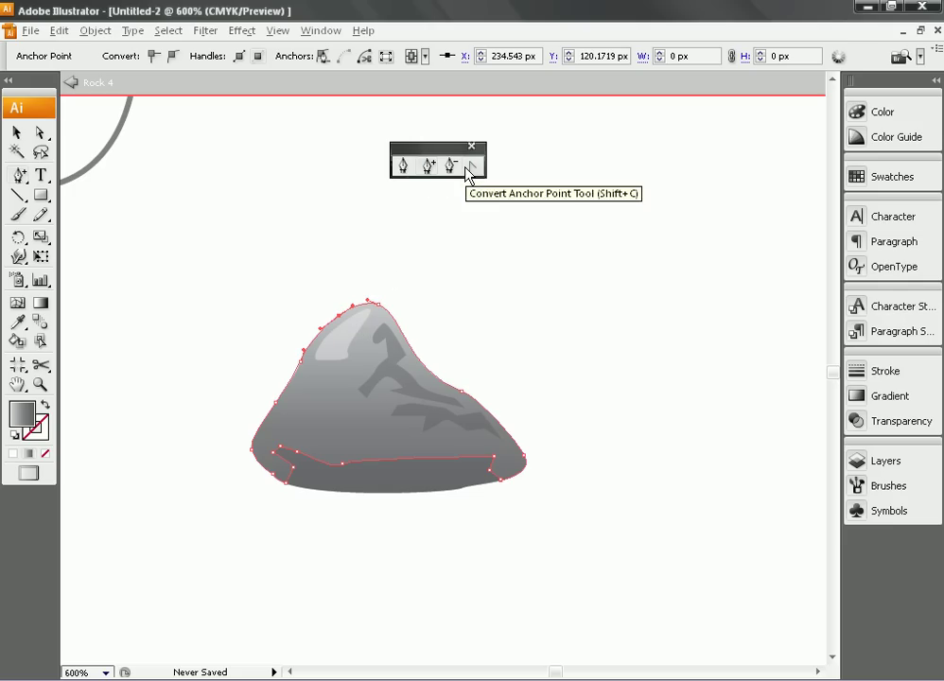
Step: Drag the rock's peak anchor upward and push its left-side anchor outward into a bulge
{"action": "left_click", "coordinate": [39, 135]}
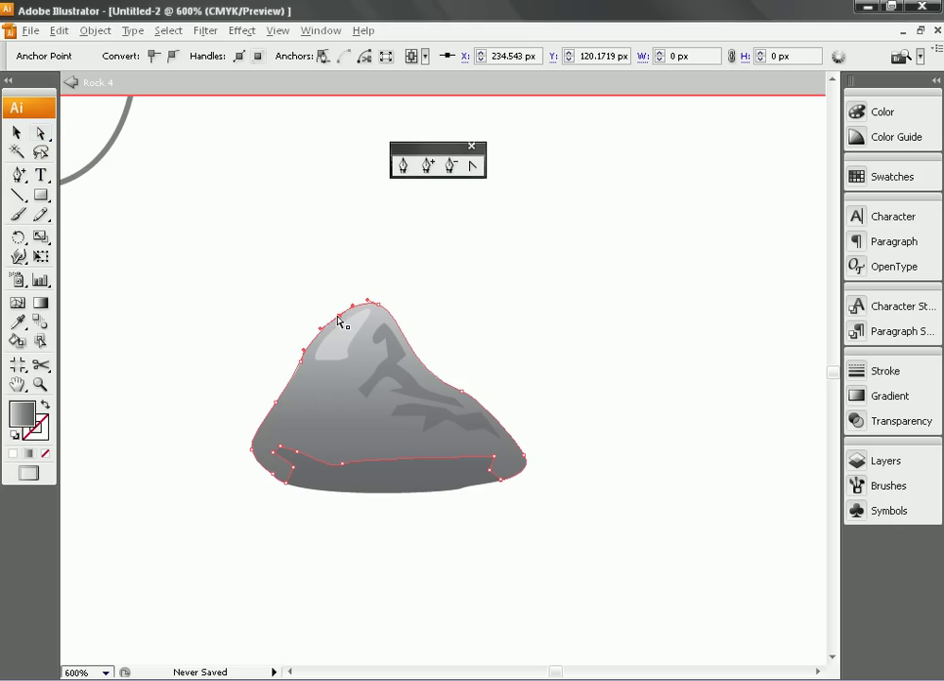
{"action": "left_click_drag", "start_coordinate": [341, 321], "coordinate": [329, 278]}
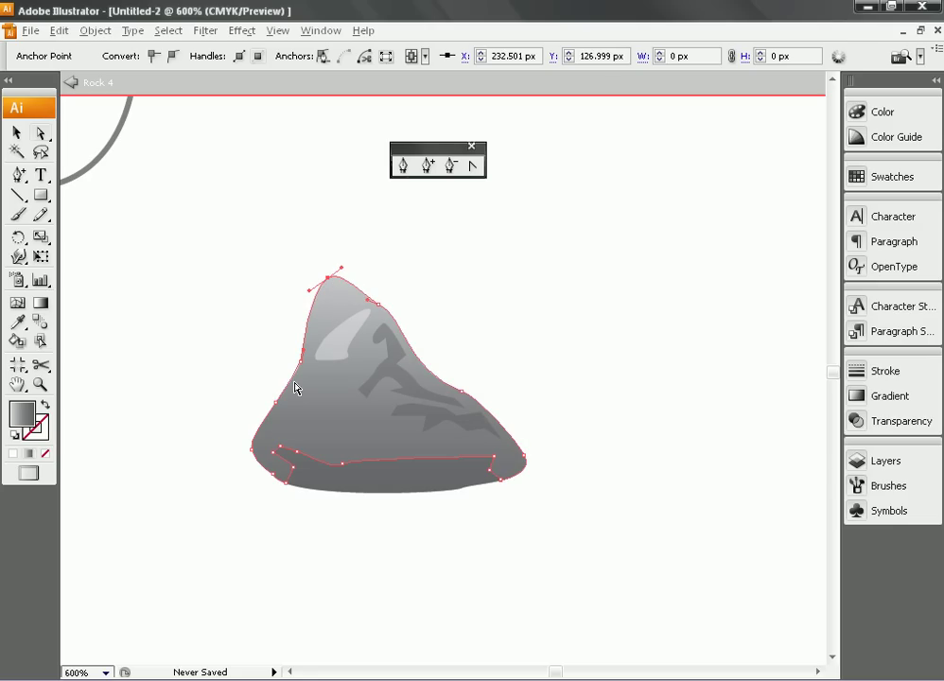
{"action": "left_click_drag", "start_coordinate": [275, 402], "coordinate": [249, 376]}
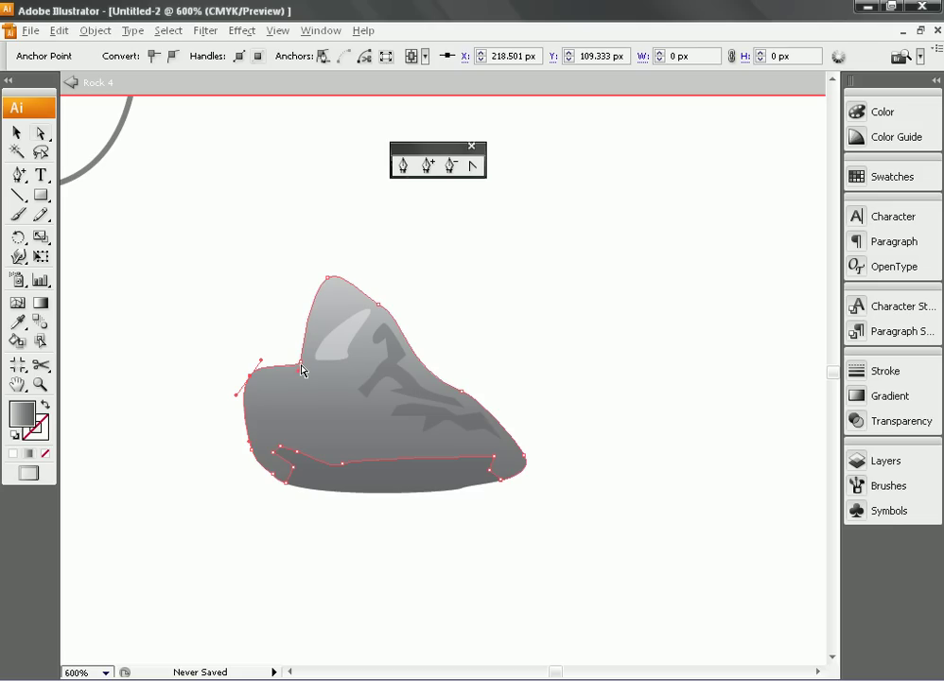
{"action": "left_click", "coordinate": [300, 386]}
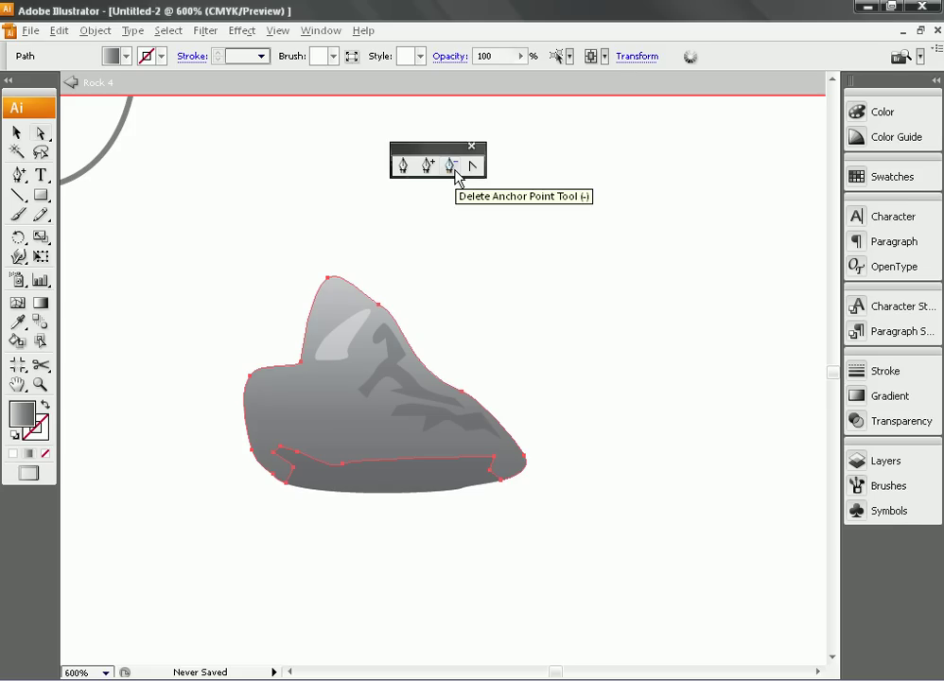
Step: Delete the left-notch, top-peak and two bottom-edge anchors, then nudge the gap's left anchor
{"action": "left_click", "coordinate": [455, 171]}
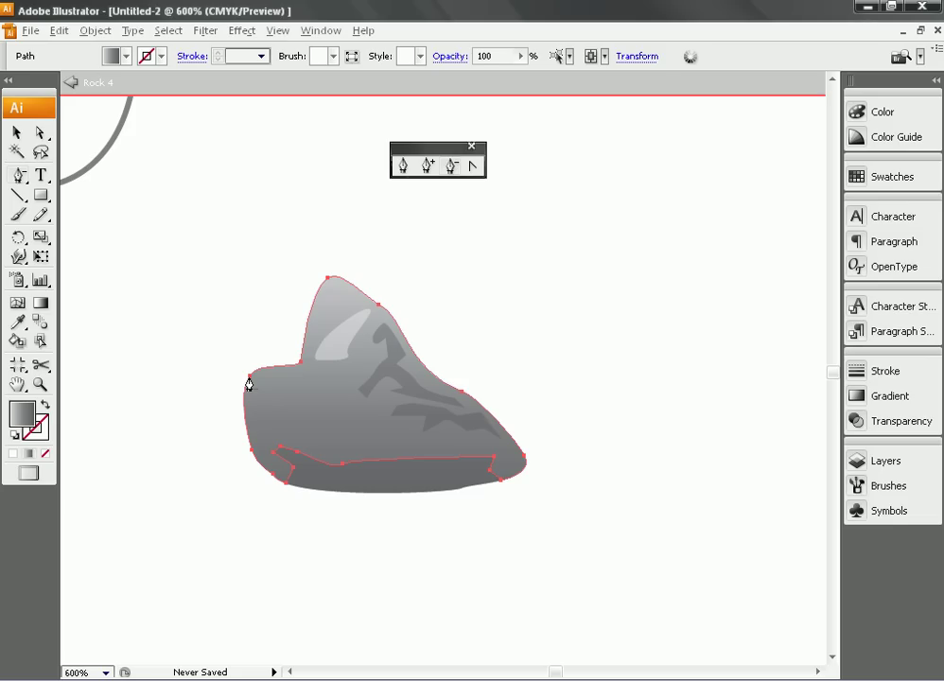
{"action": "left_click", "coordinate": [249, 380]}
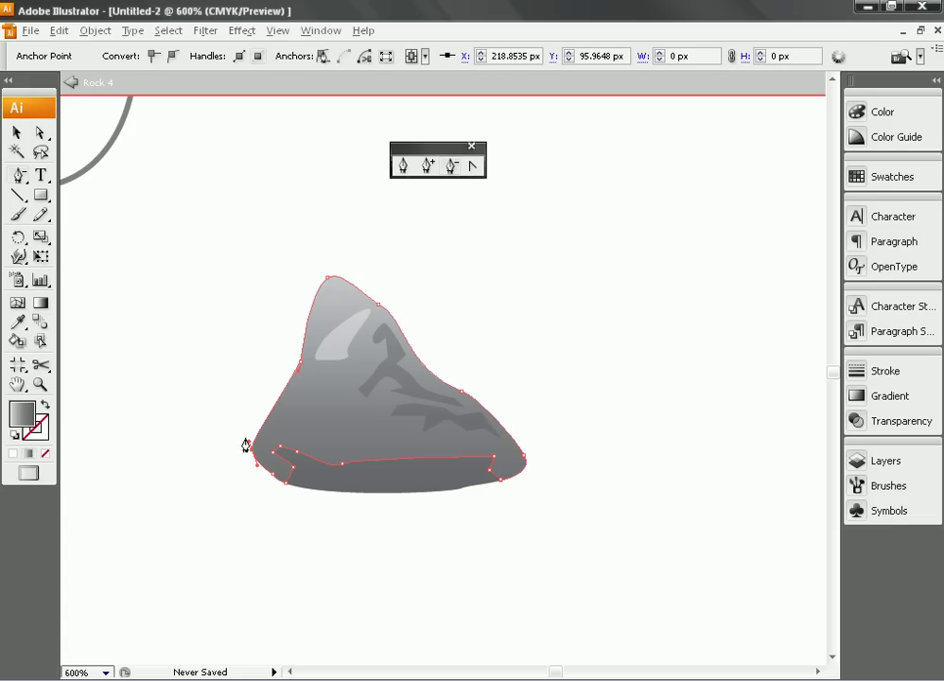
{"action": "left_click", "coordinate": [327, 279]}
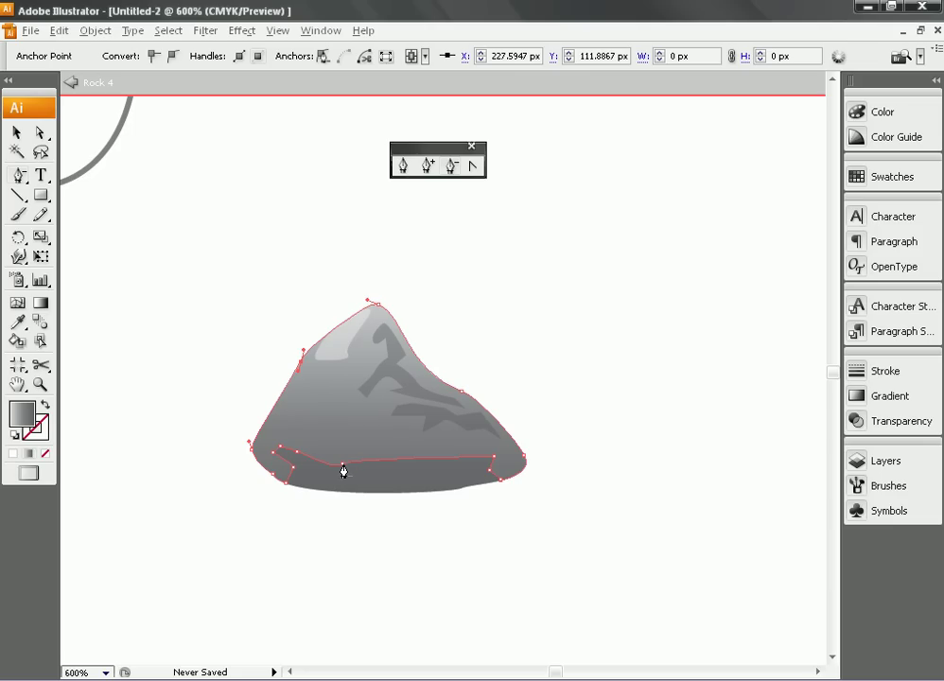
{"action": "left_click", "coordinate": [343, 469]}
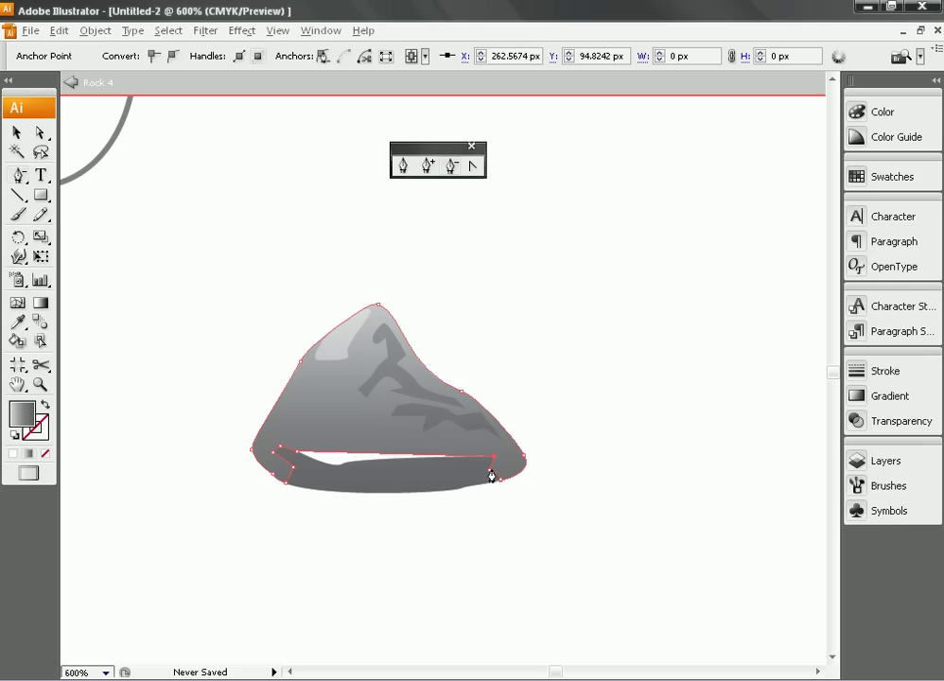
{"action": "left_click", "coordinate": [490, 476]}
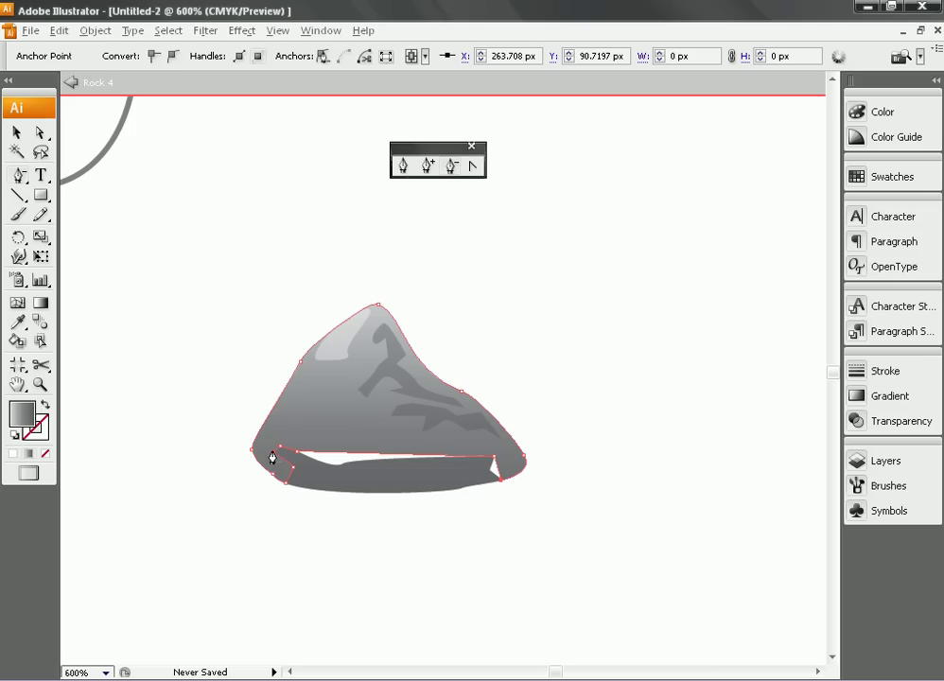
{"action": "left_click_drag", "start_coordinate": [273, 461], "coordinate": [283, 451]}
Step: Drag a fresh Rock 4 from the my symbol library below the edited rock
{"action": "left_click", "coordinate": [857, 512]}
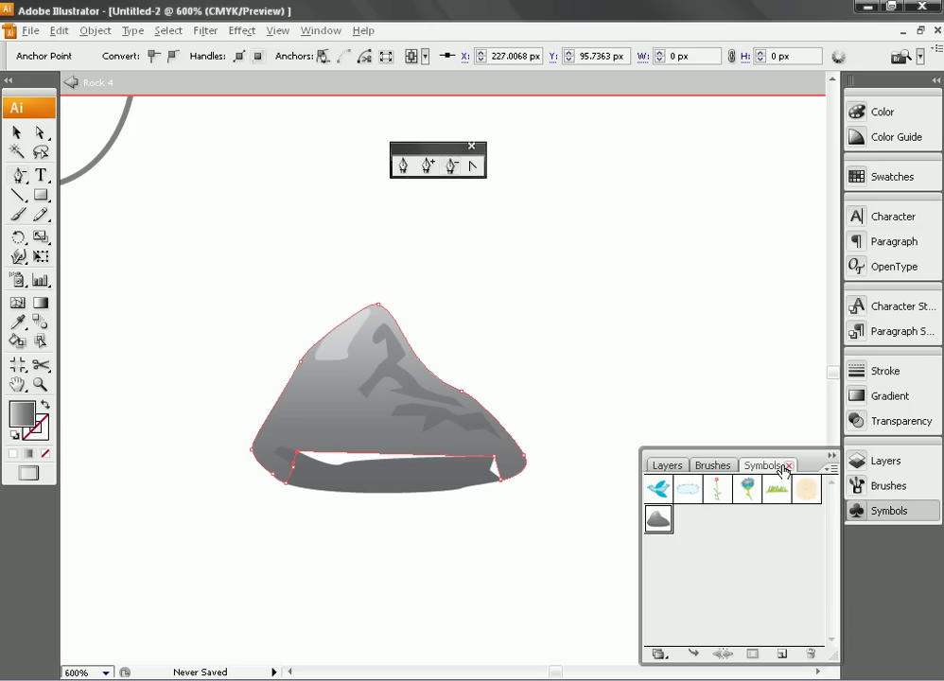
{"action": "left_click", "coordinate": [832, 468]}
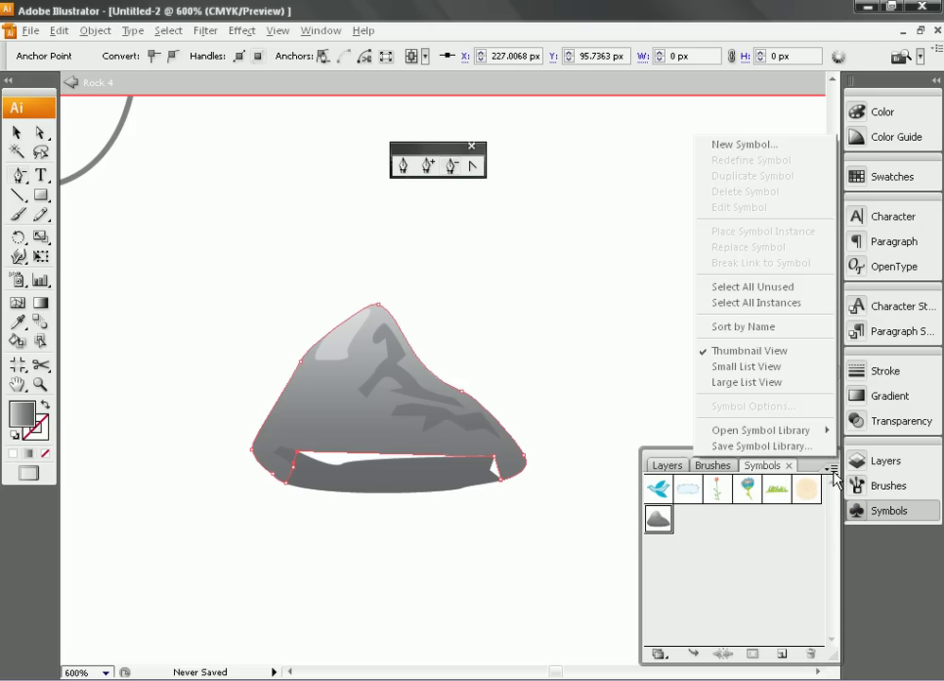
{"action": "mouse_move", "coordinate": [760, 431]}
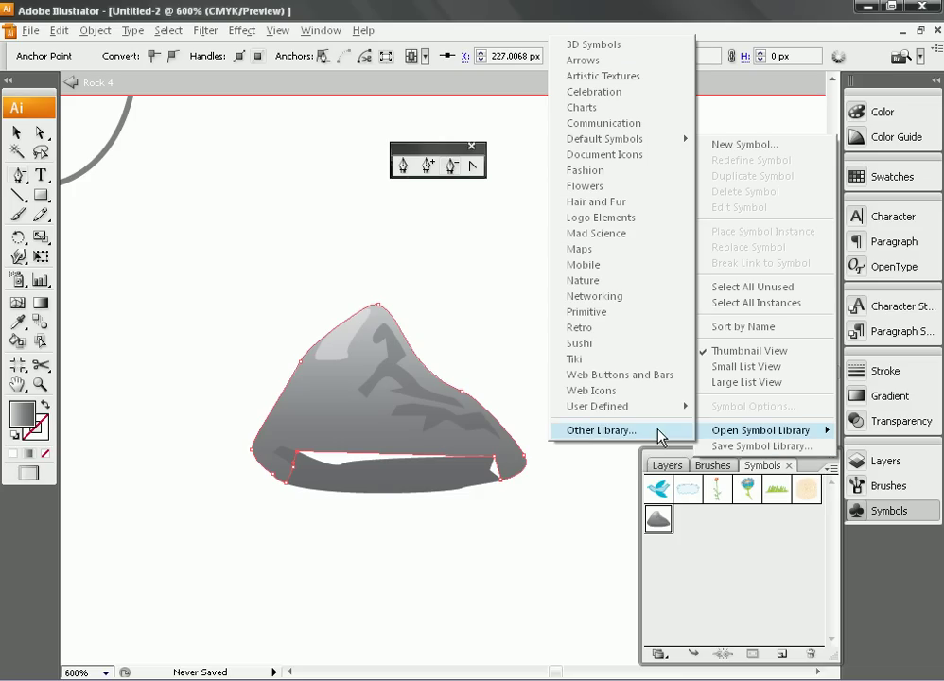
{"action": "left_click", "coordinate": [717, 404]}
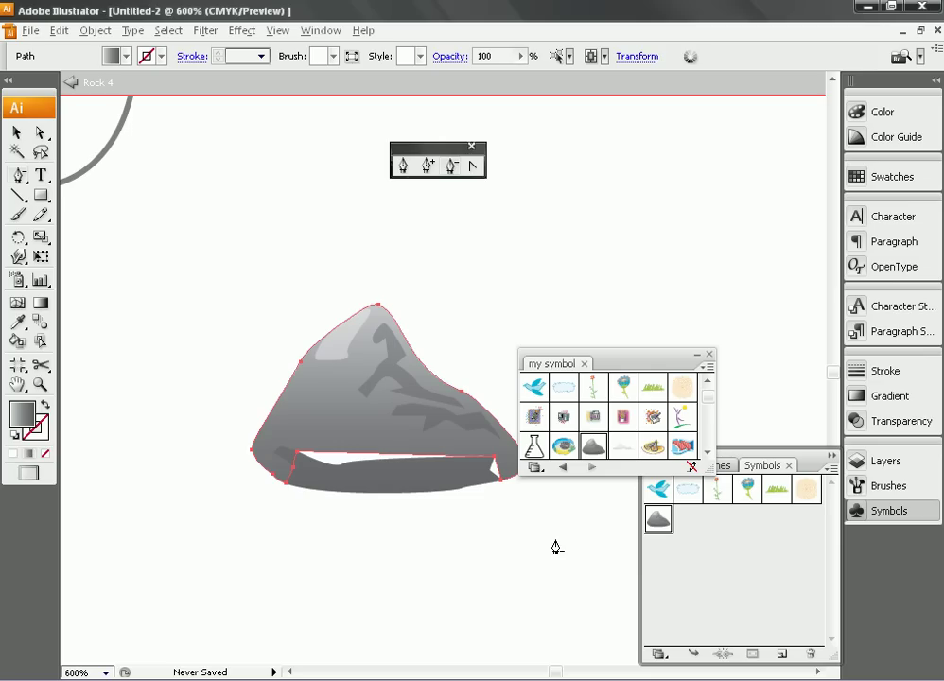
{"action": "left_click_drag", "start_coordinate": [593, 446], "coordinate": [358, 546]}
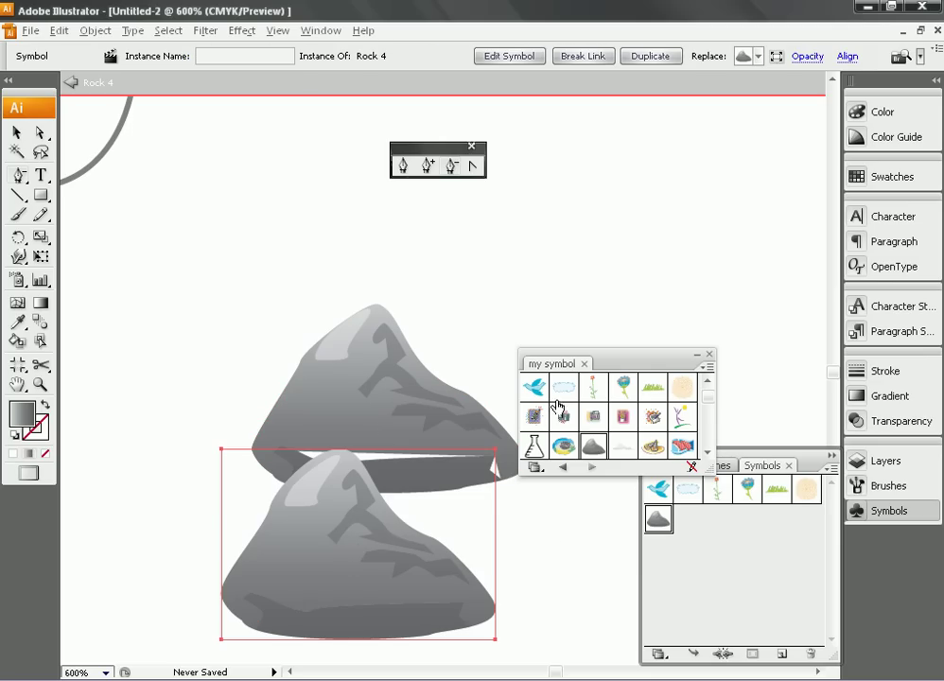
{"action": "left_click", "coordinate": [708, 355]}
Step: Delete the edited top rock, exit isolation mode, and centre the fresh Rock 4 in view
{"action": "left_click", "coordinate": [831, 457]}
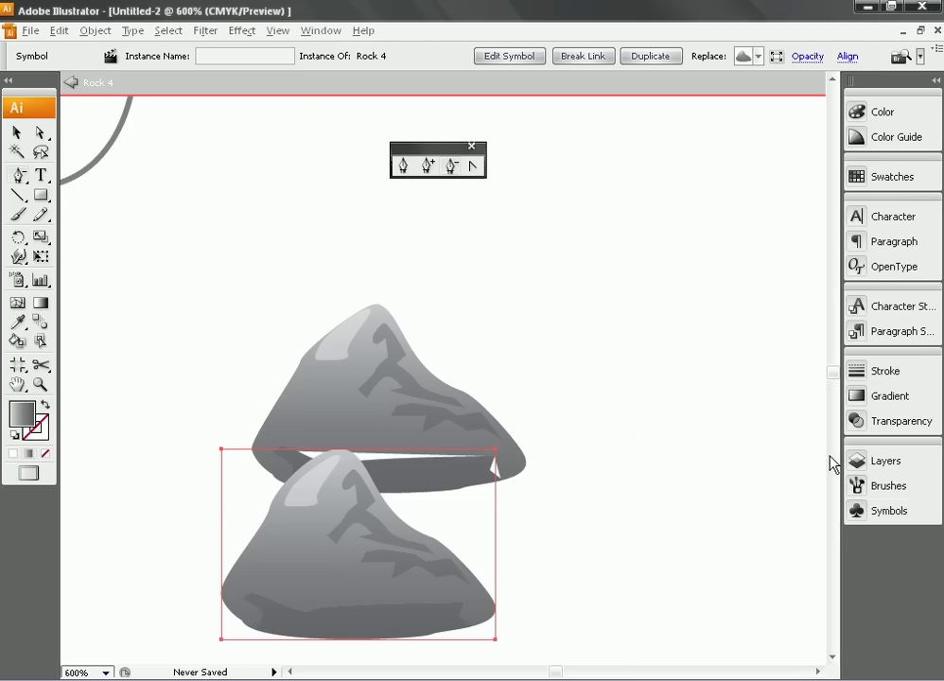
{"action": "key", "text": "v"}
{"action": "left_click", "coordinate": [438, 401]}
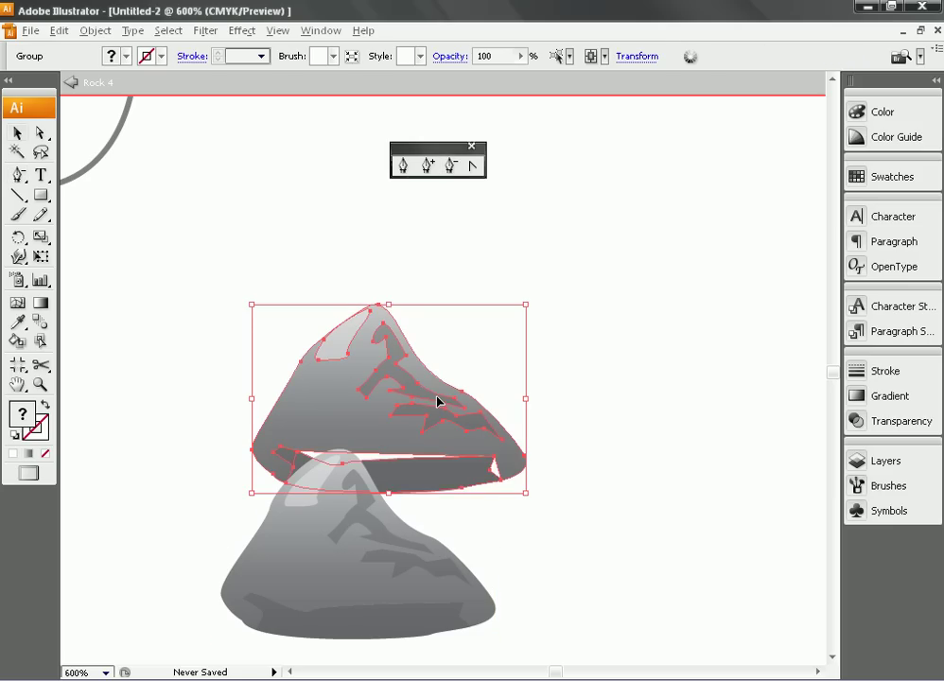
{"action": "key", "text": "Delete"}
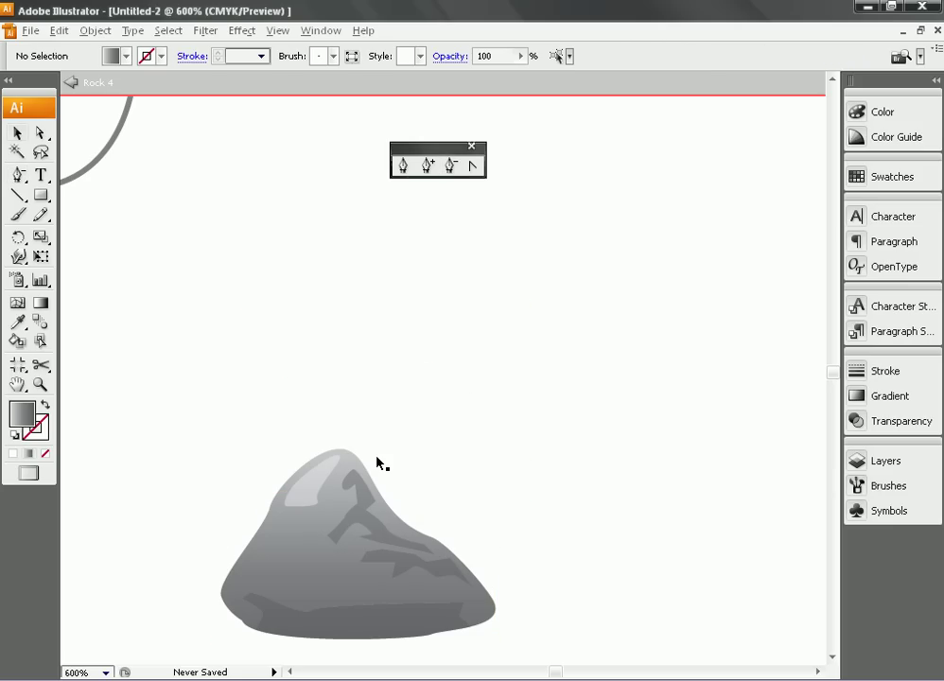
{"action": "key", "text": "ctrl+z"}
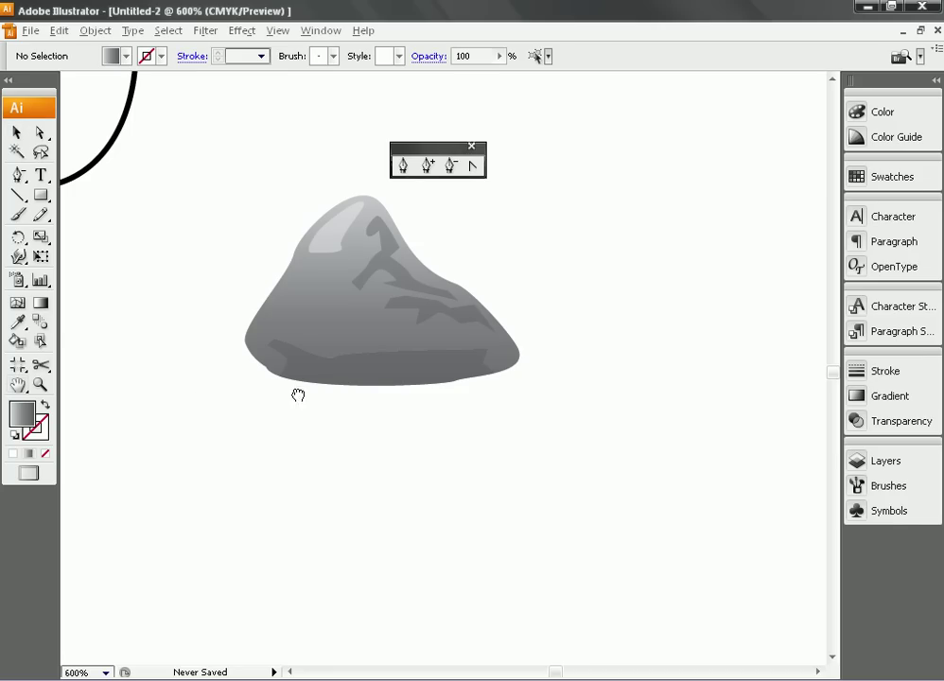
{"action": "mouse_move", "coordinate": [297, 394]}
{"action": "left_mouse_down"}
{"action": "mouse_move", "coordinate": [371, 537]}
{"action": "mouse_move", "coordinate": [359, 539]}
{"action": "left_mouse_up"}
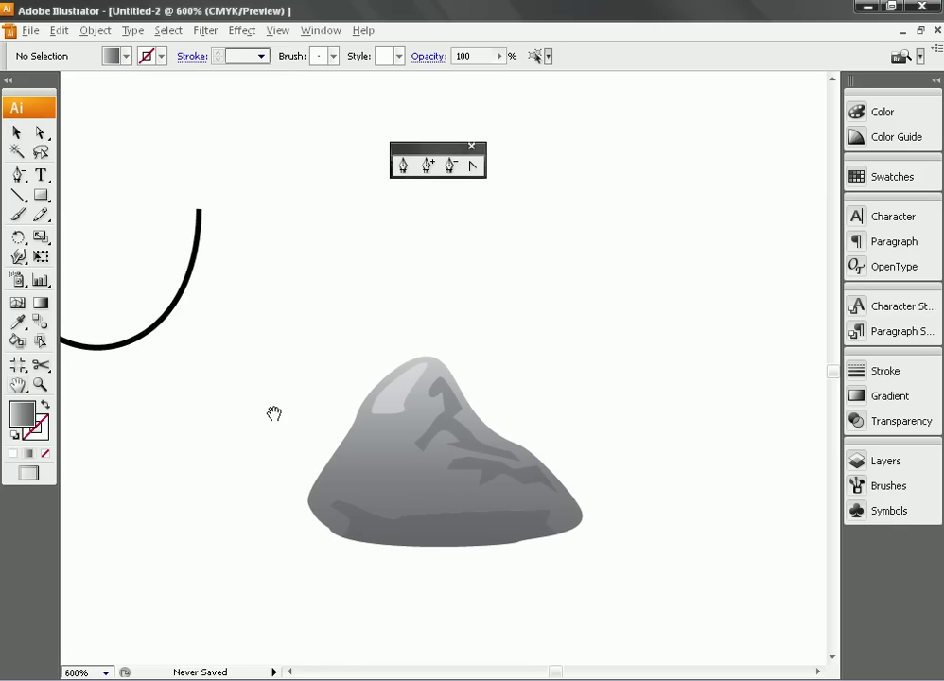
Step: Open the Rock 4 symbol in isolation mode, select its rock paths, and zoom to 1600%
{"action": "left_click", "coordinate": [383, 443]}
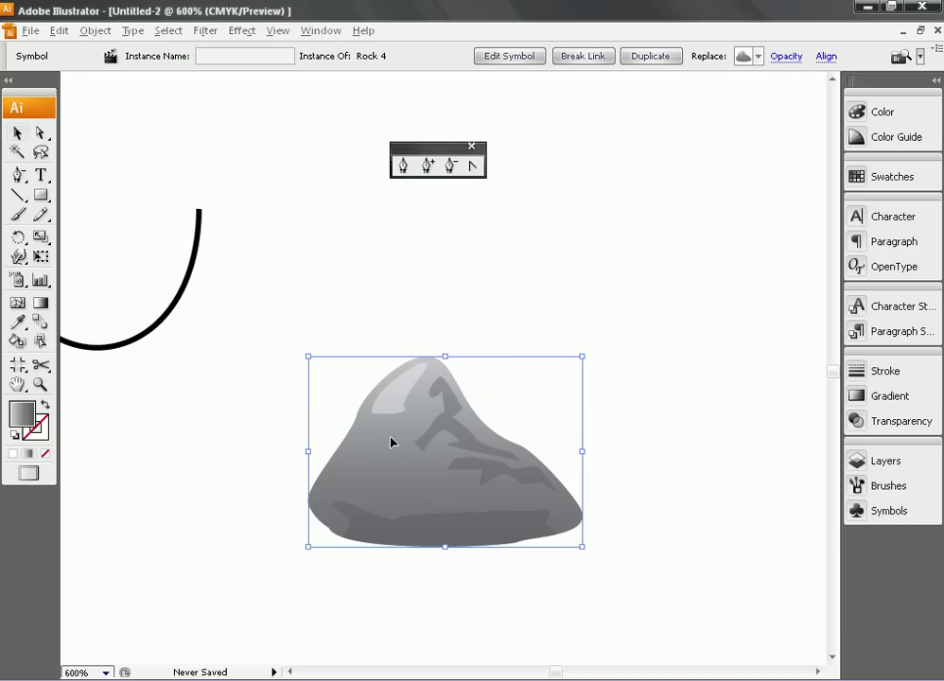
{"action": "double_click", "coordinate": [391, 441]}
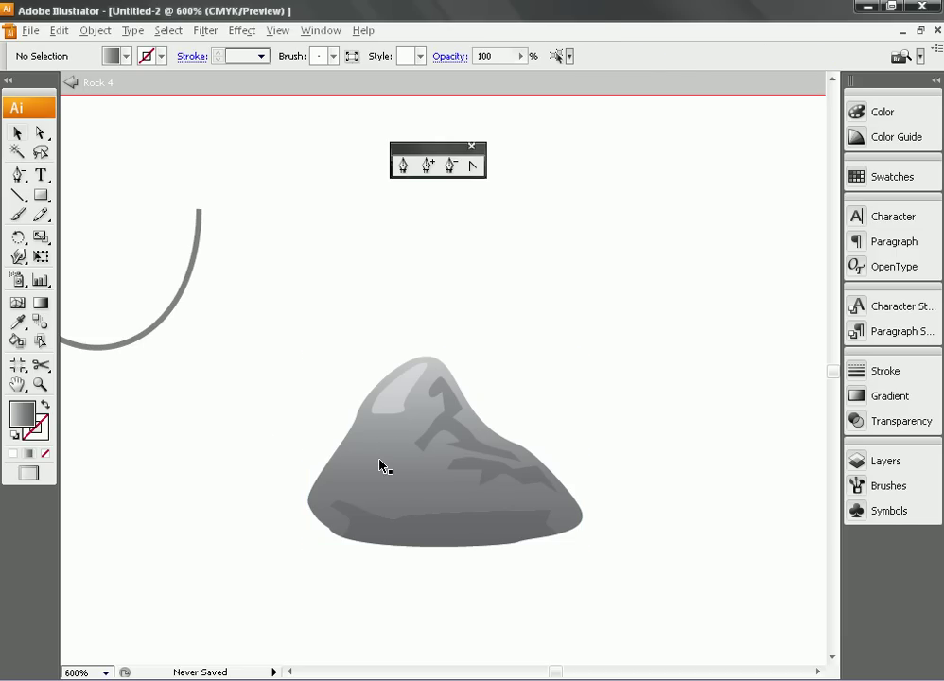
{"action": "left_click", "coordinate": [379, 461]}
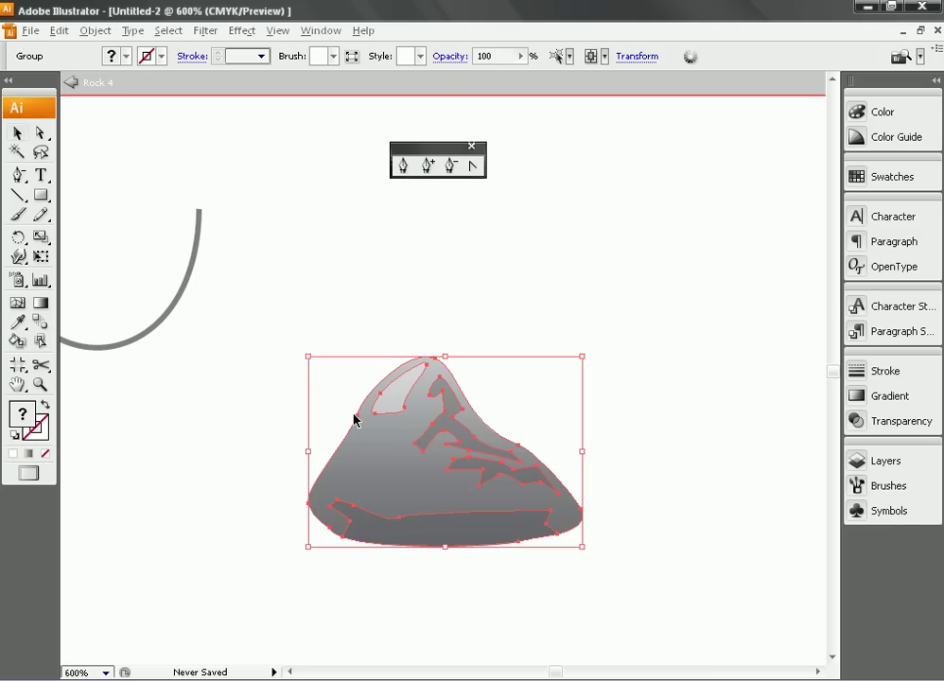
{"action": "key", "text": "z"}
{"action": "left_click", "coordinate": [422, 412]}
{"action": "left_click", "coordinate": [418, 364]}
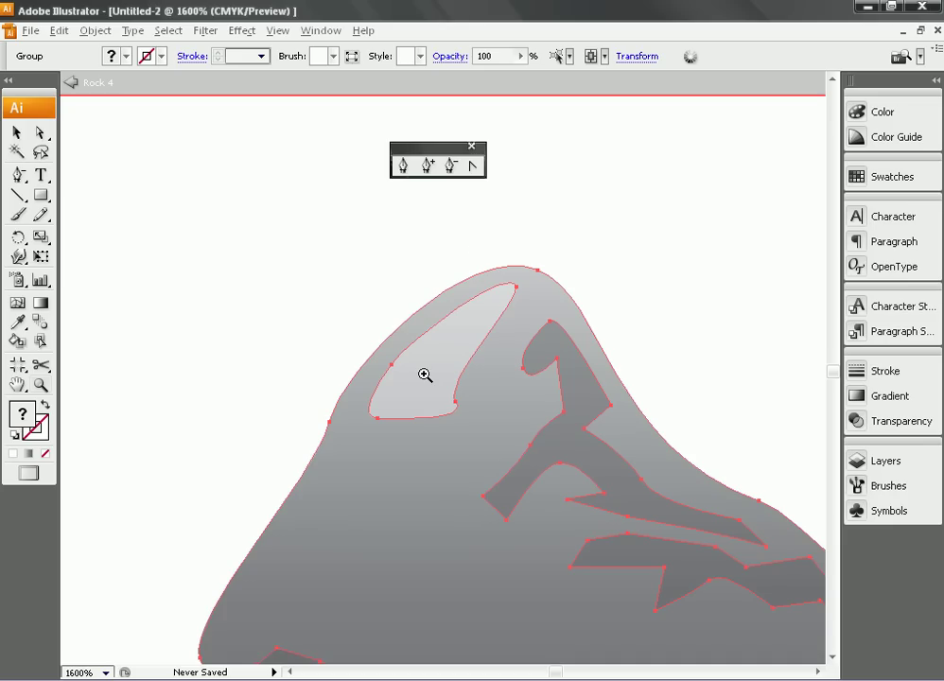
Step: Convert the rock's peak and bottom-left anchors to sharp corners, then zoom out to 1200%
{"action": "left_click", "coordinate": [474, 168]}
{"action": "left_click", "coordinate": [538, 271]}
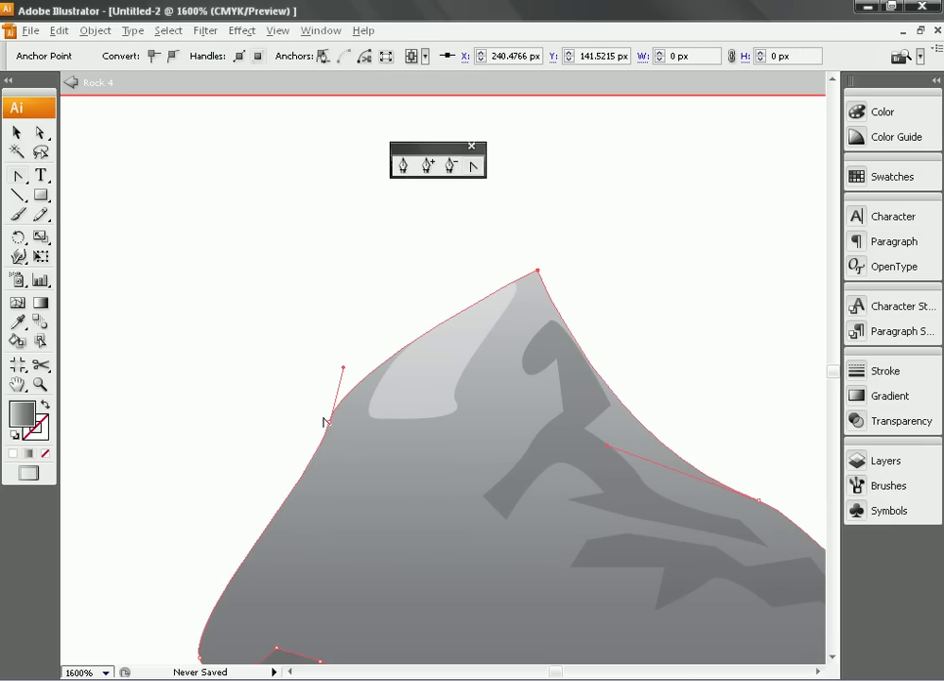
{"action": "left_click", "coordinate": [199, 657]}
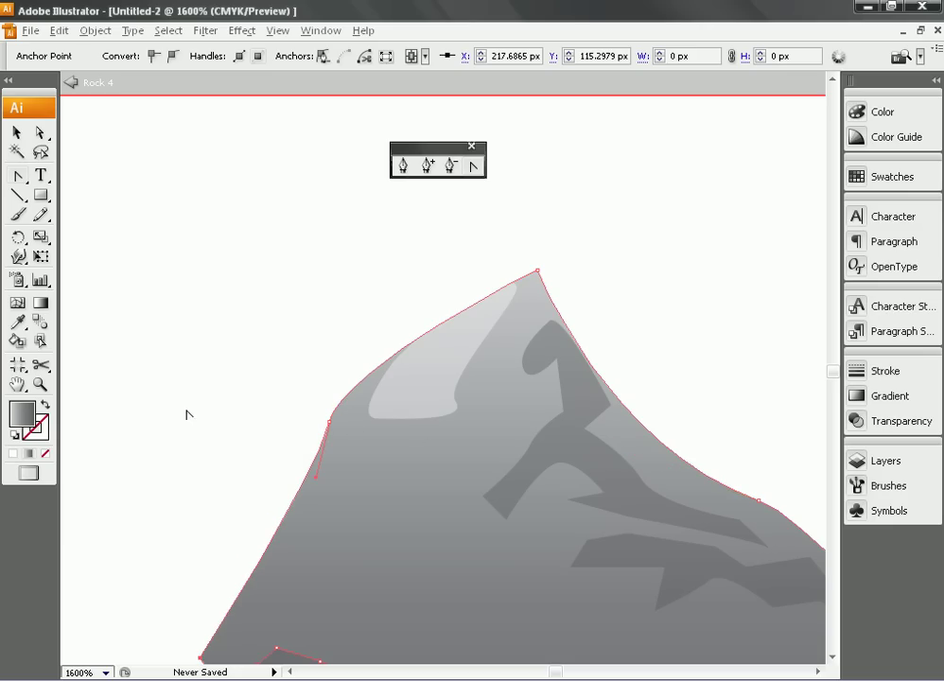
{"action": "left_click", "coordinate": [41, 386]}
{"action": "left_click", "coordinate": [314, 386], "text": "alt"}
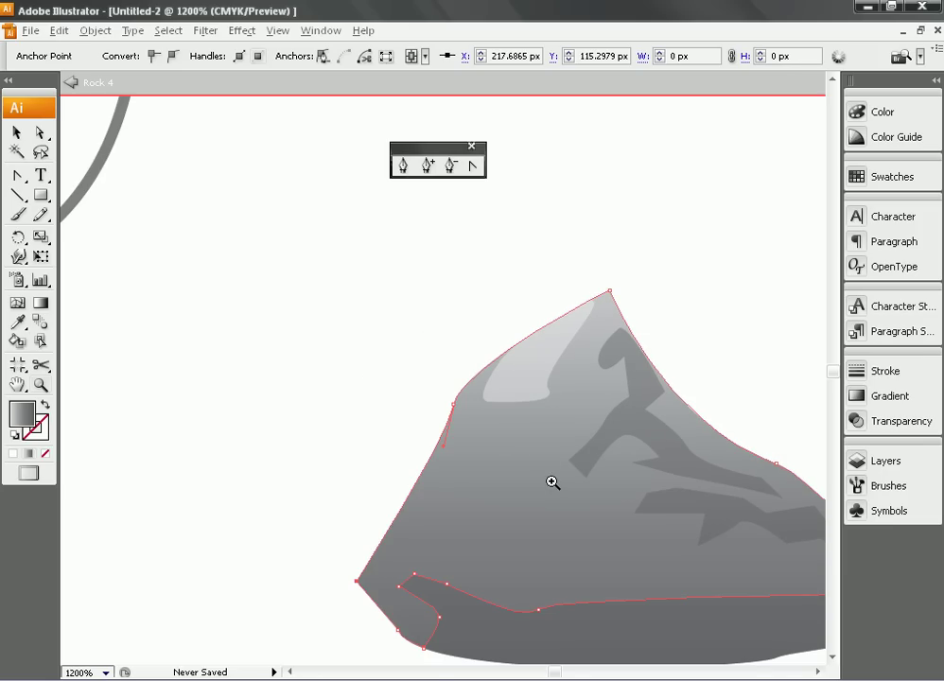
Step: Pan the whole rock into view and convert its right-hand anchor to a sharp corner
{"action": "left_click_drag", "start_coordinate": [572, 481], "coordinate": [381, 397]}
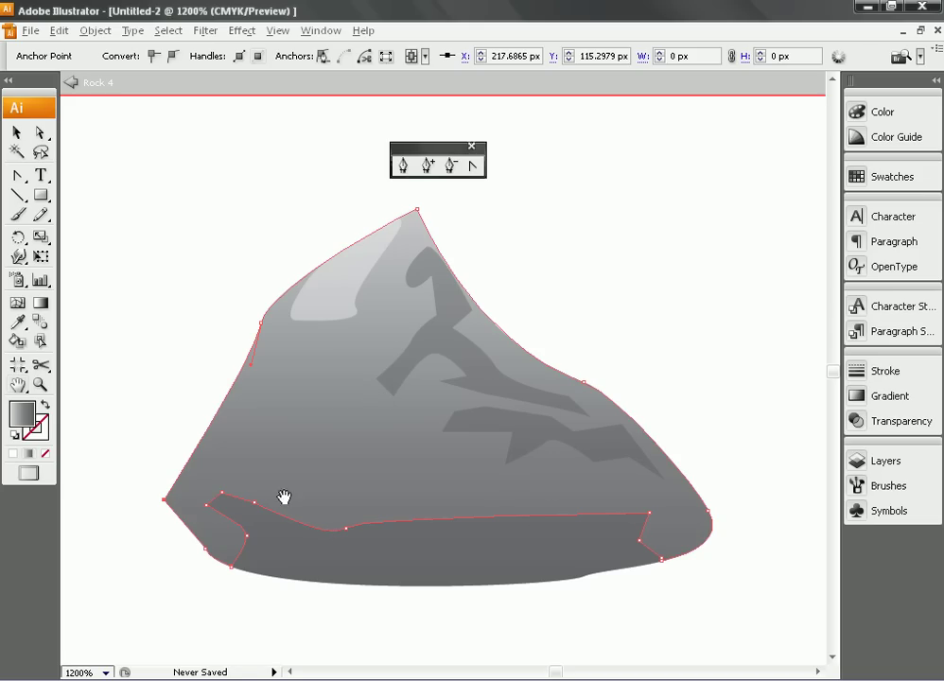
{"action": "left_click", "coordinate": [475, 170]}
{"action": "left_click", "coordinate": [708, 511]}
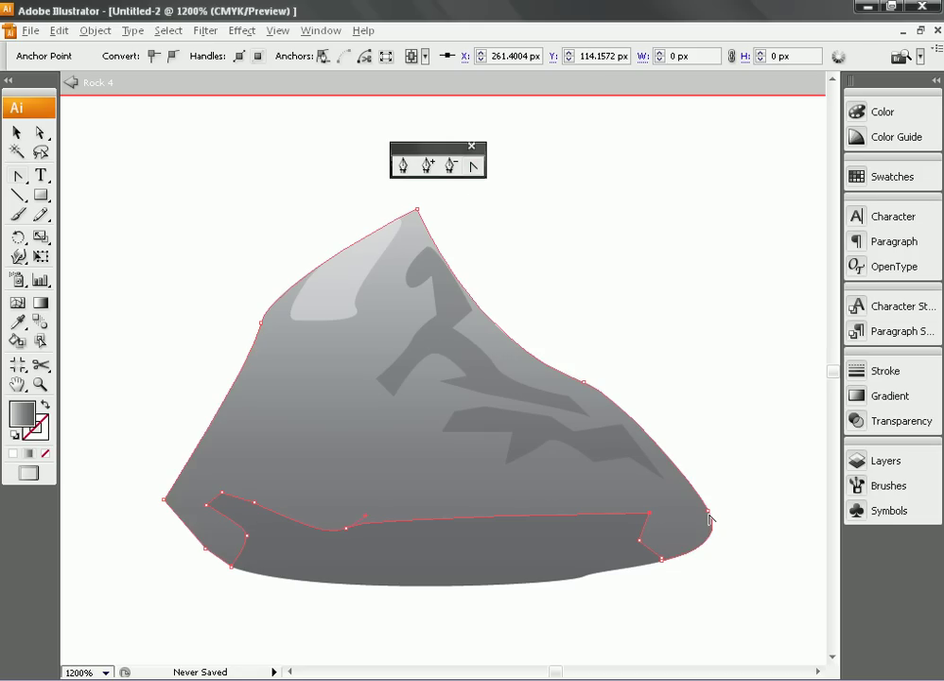
{"action": "left_click", "coordinate": [709, 513]}
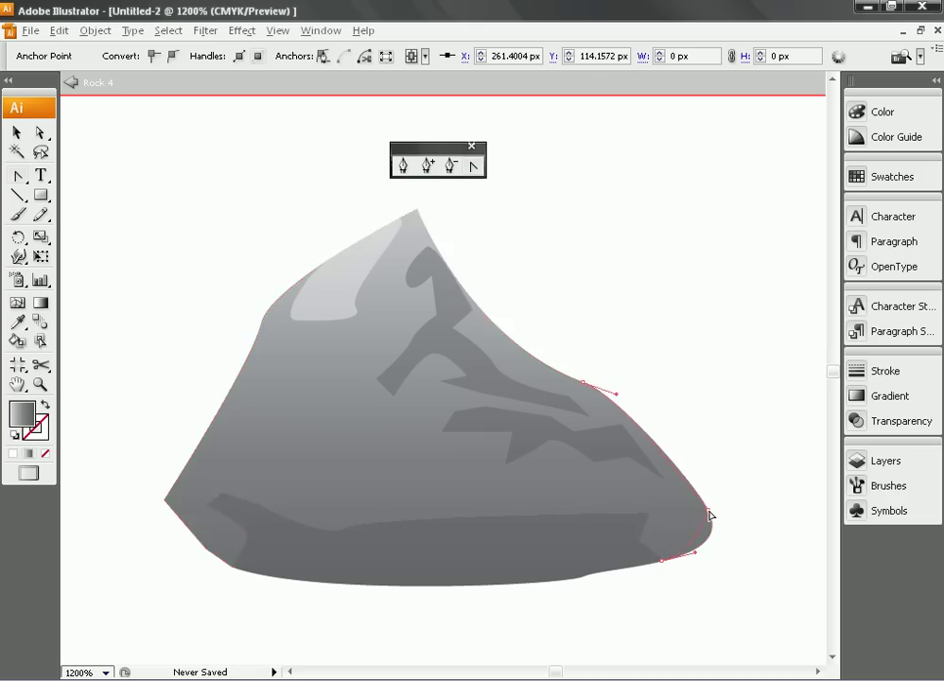
{"action": "left_click", "coordinate": [708, 512]}
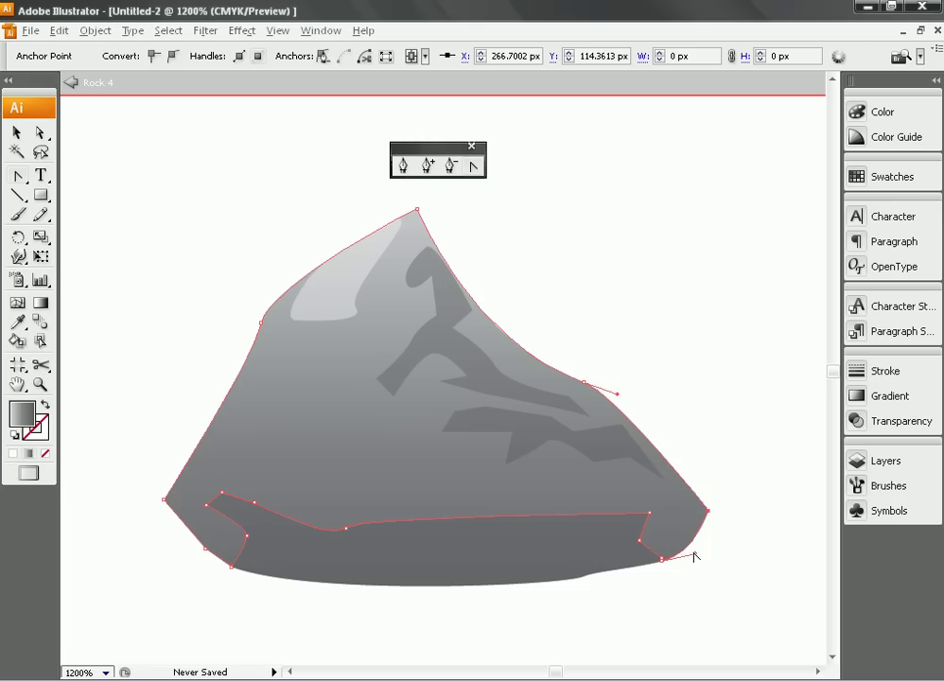
{"action": "left_click", "coordinate": [708, 511]}
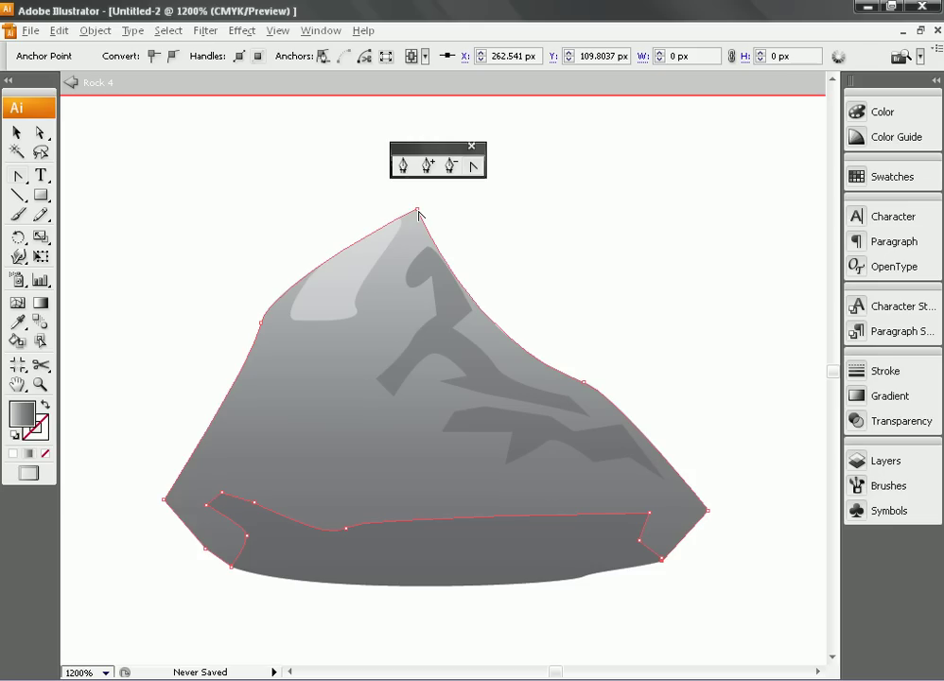
Step: Make the peak, left and right anchors smooth again, with shorter handles flattening the right bulge
{"action": "mouse_move", "coordinate": [417, 211]}
{"action": "left_mouse_down"}
{"action": "mouse_move", "coordinate": [458, 217]}
{"action": "mouse_move", "coordinate": [455, 200]}
{"action": "mouse_move", "coordinate": [414, 186]}
{"action": "mouse_move", "coordinate": [364, 189]}
{"action": "left_mouse_up"}
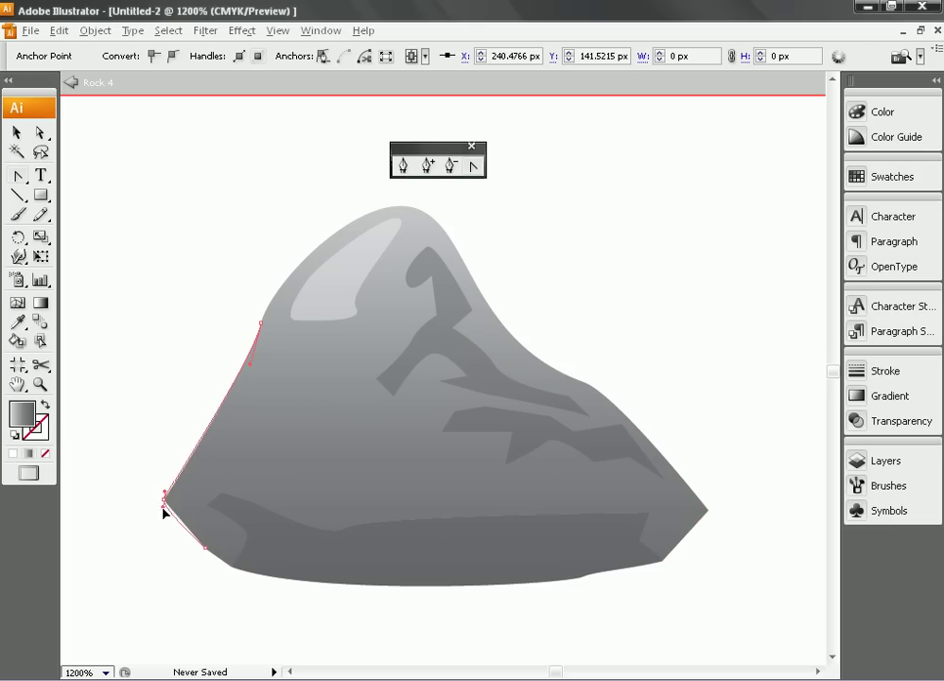
{"action": "mouse_move", "coordinate": [164, 504]}
{"action": "left_mouse_down"}
{"action": "mouse_move", "coordinate": [175, 432]}
{"action": "mouse_move", "coordinate": [196, 454]}
{"action": "mouse_move", "coordinate": [109, 586]}
{"action": "mouse_move", "coordinate": [164, 523]}
{"action": "left_mouse_up"}
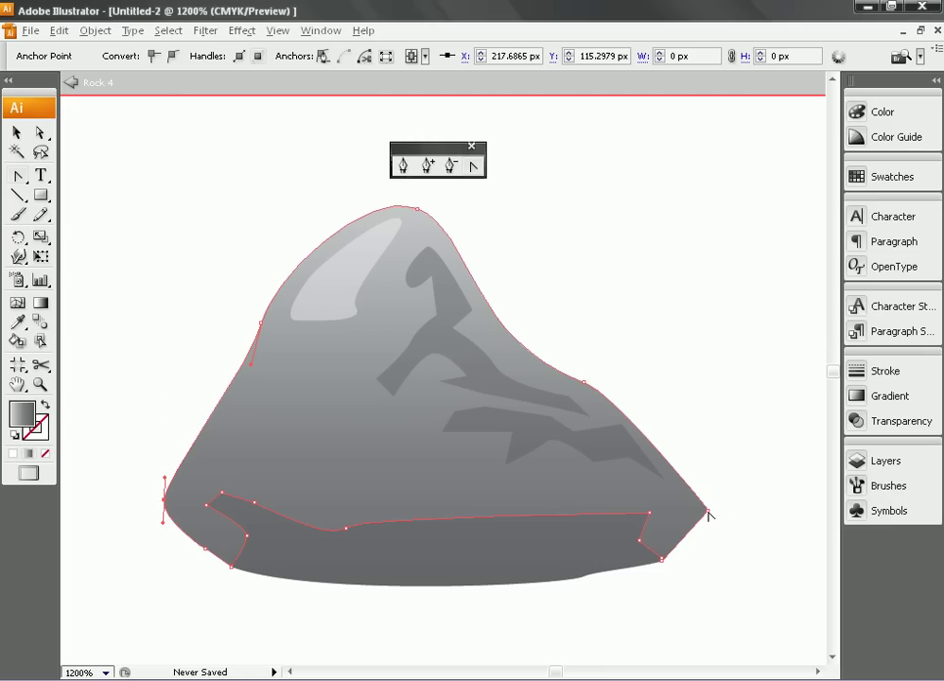
{"action": "left_click", "coordinate": [708, 512]}
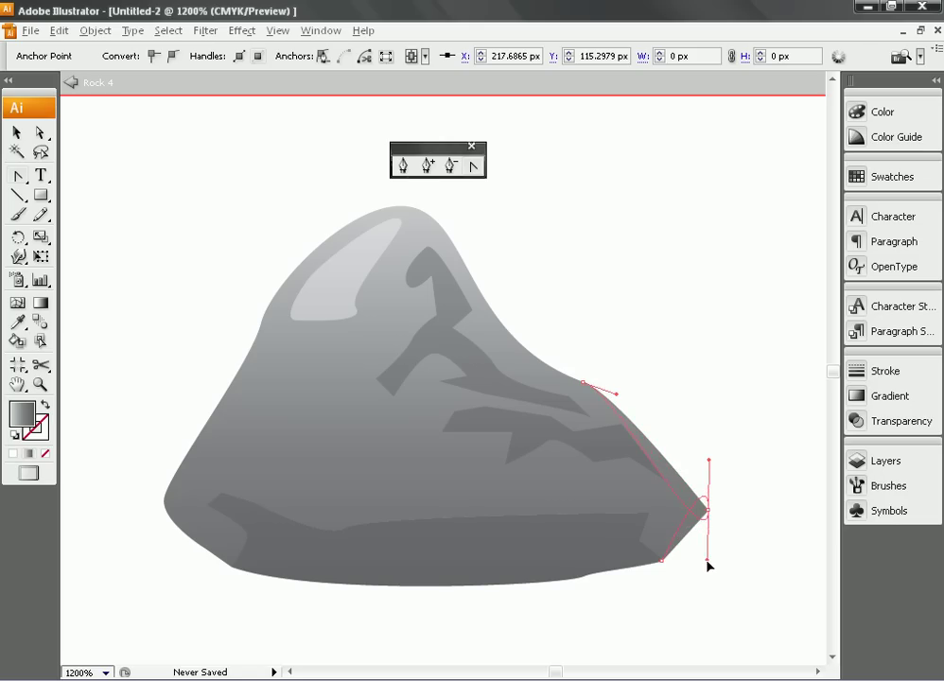
{"action": "left_click_drag", "start_coordinate": [708, 511], "coordinate": [749, 452]}
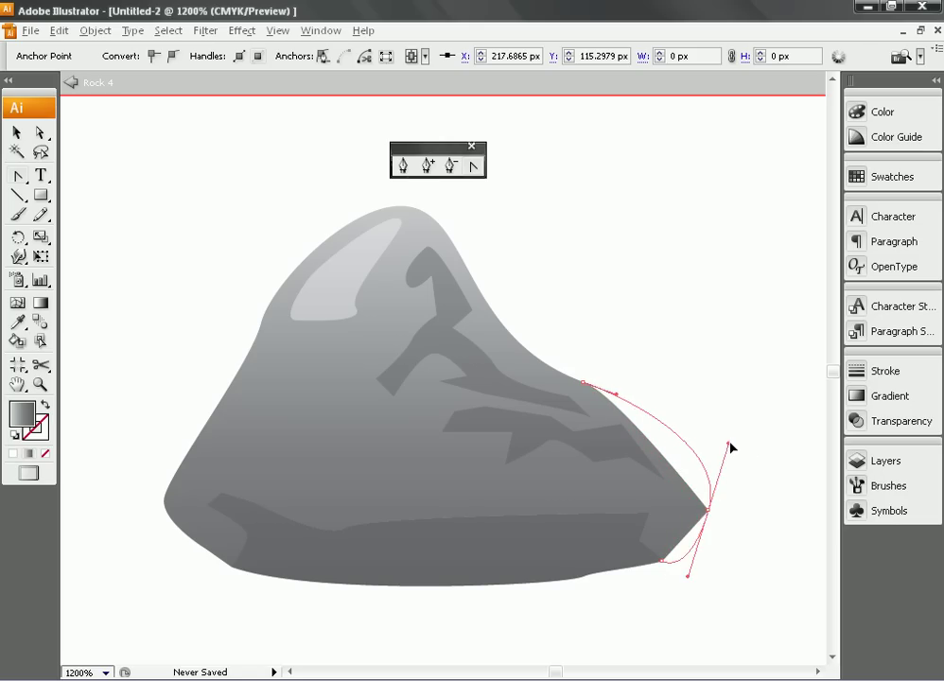
{"action": "left_click_drag", "start_coordinate": [749, 452], "coordinate": [719, 480]}
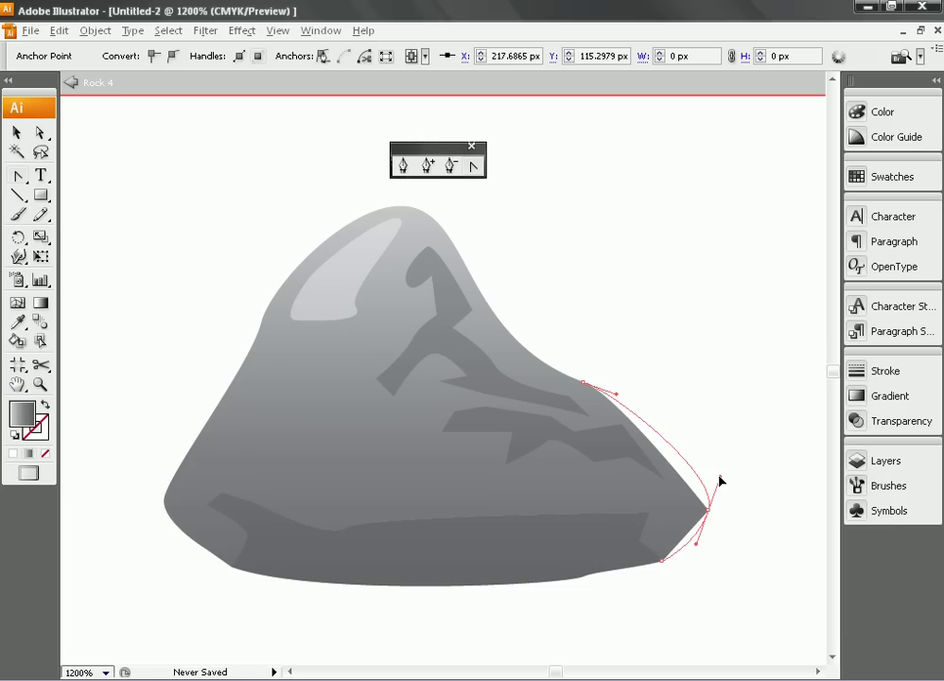
{"action": "left_click_drag", "start_coordinate": [718, 480], "coordinate": [719, 480]}
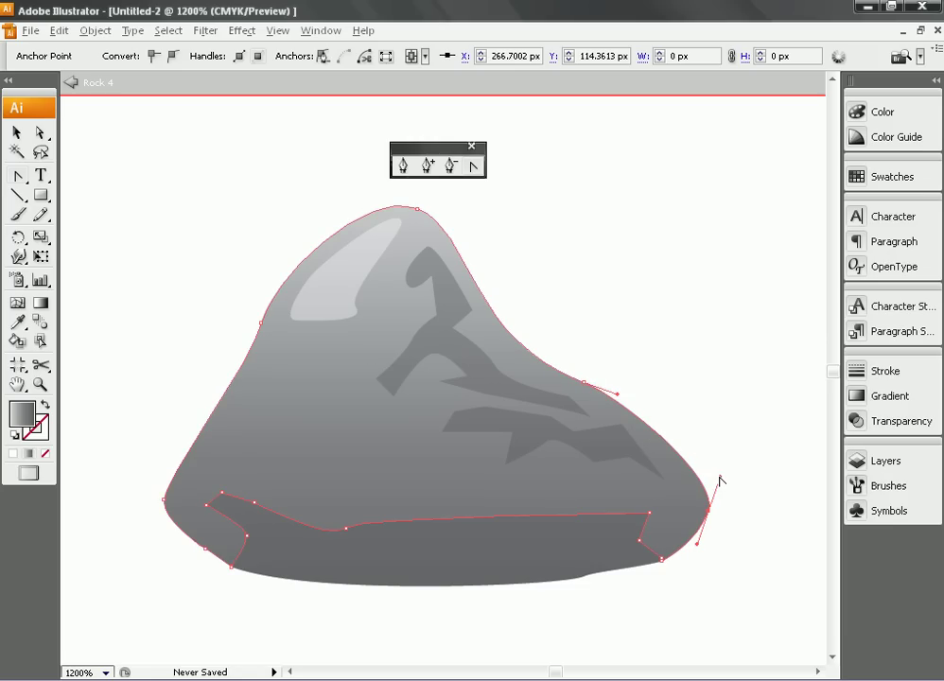